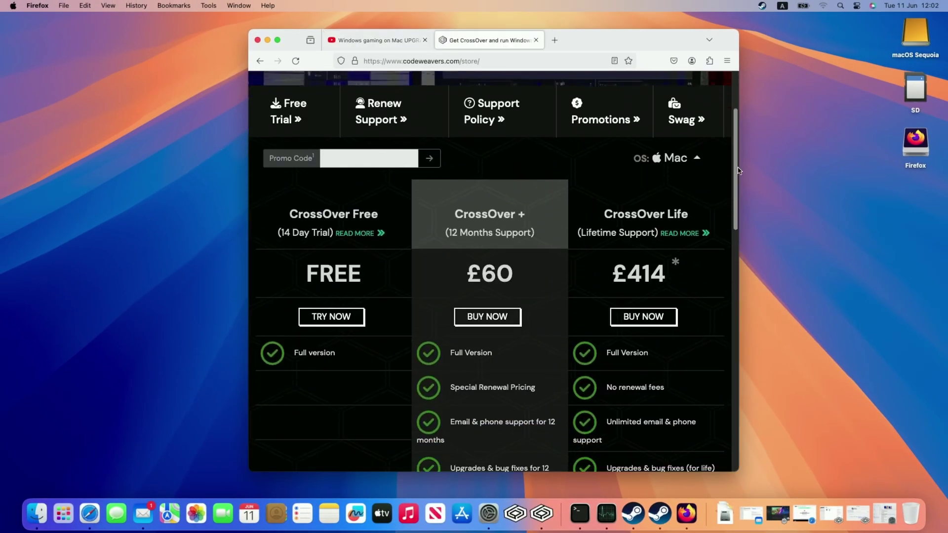
# Step: Paste and apply the promo code, cutting CrossOver+ to £48.00
pyautogui.scroll(-3, 449, 125)
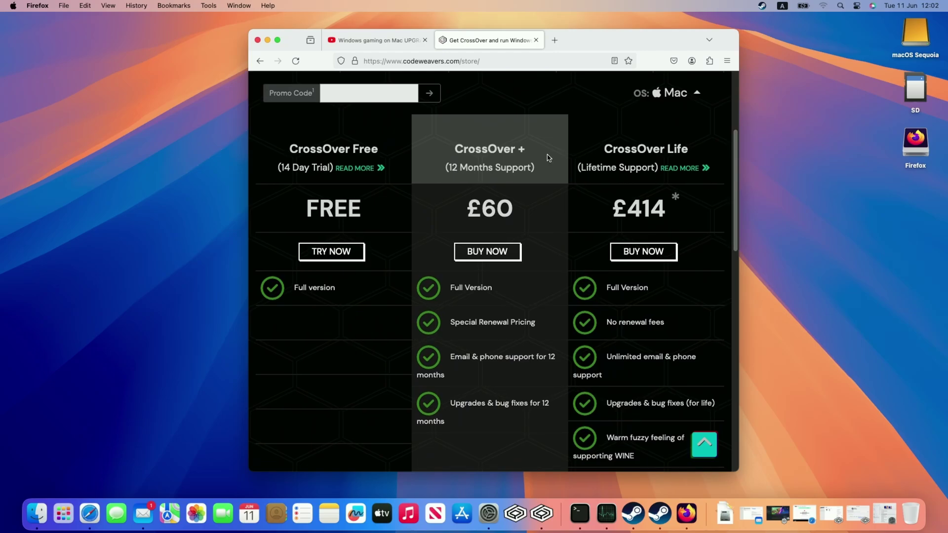
pyautogui.click(343, 91)
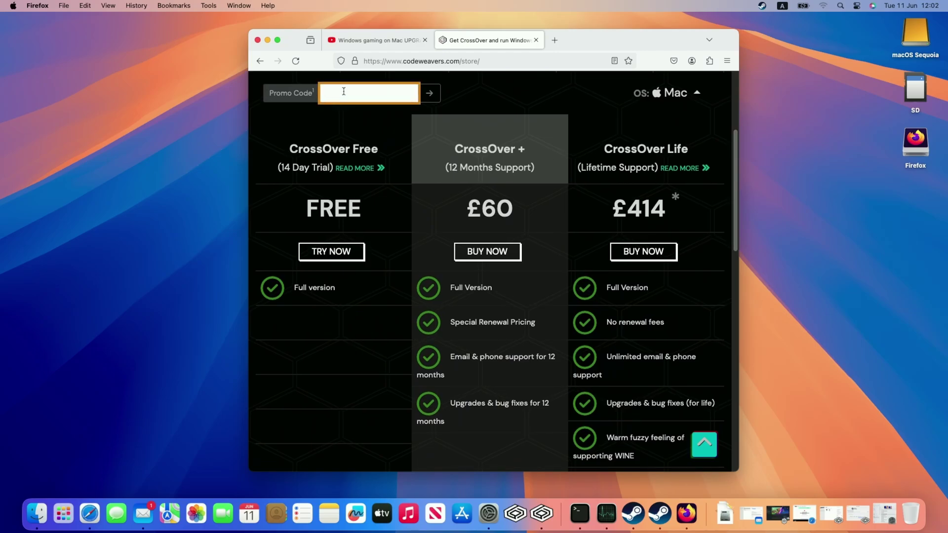
pyautogui.write('APPLEGAMINGWIKINEW')
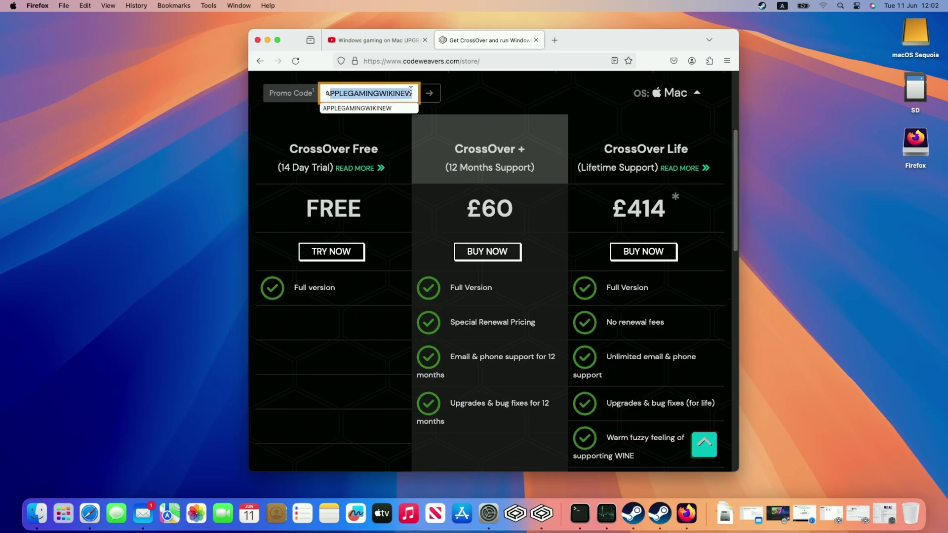
pyautogui.click(429, 93)
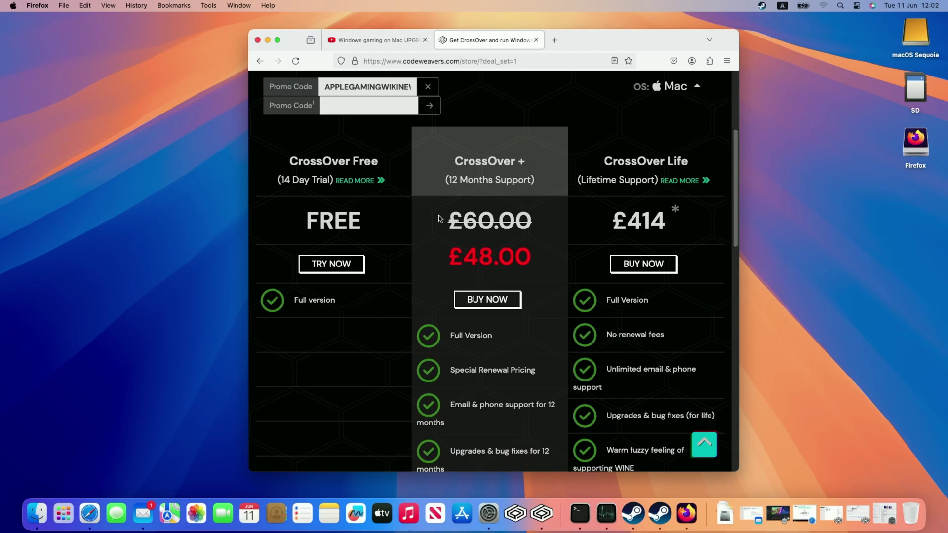
pyautogui.moveTo(447, 257); pyautogui.dragTo(553, 261)
pyautogui.click(553, 261)
pyautogui.moveTo(453, 163)
pyautogui.mouseDown()
pyautogui.moveTo(535, 158)
pyautogui.moveTo(454, 160)
pyautogui.mouseUp()
pyautogui.click(453, 163)
pyautogui.moveTo(273, 152); pyautogui.dragTo(370, 191)
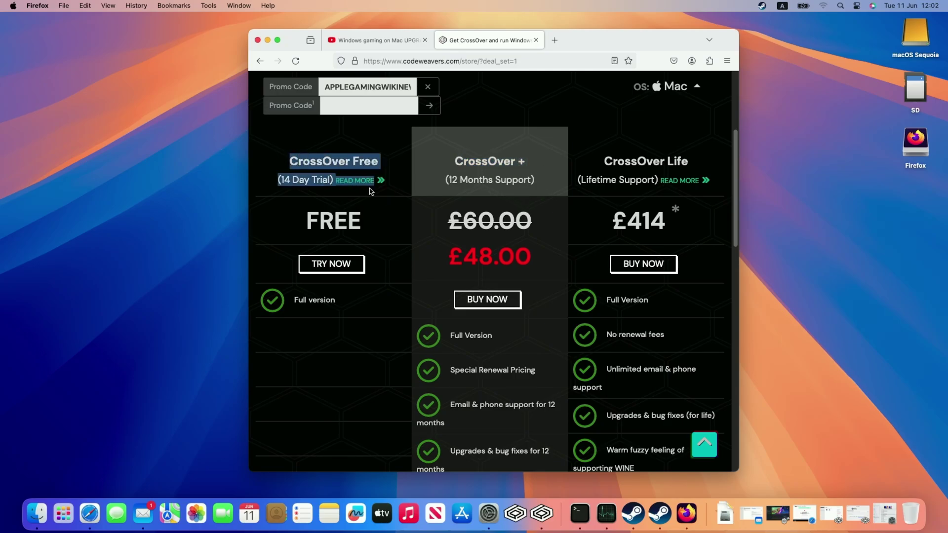
pyautogui.click(348, 175)
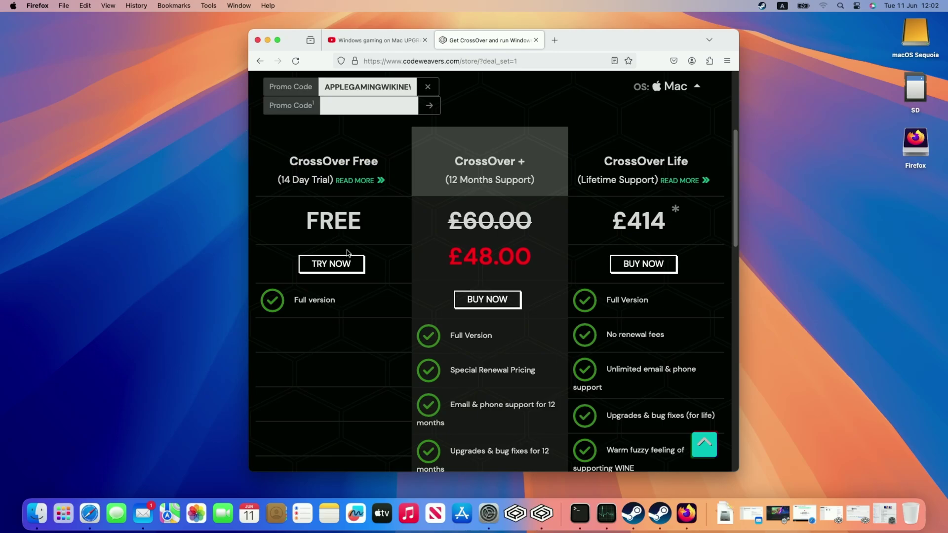
# Step: Download the CrossOver free trial for macOS
pyautogui.click(345, 267)
pyautogui.scroll(-6, 618, 189)
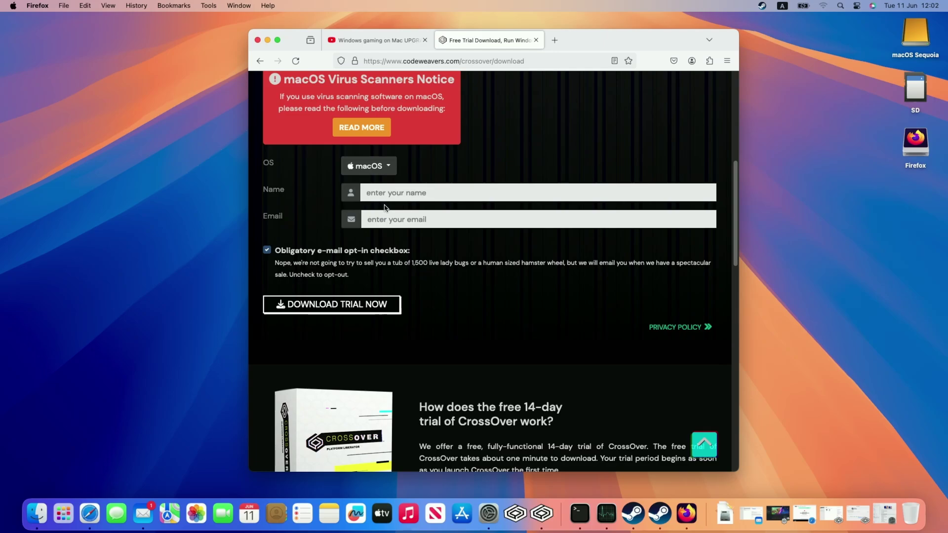
pyautogui.click(347, 301)
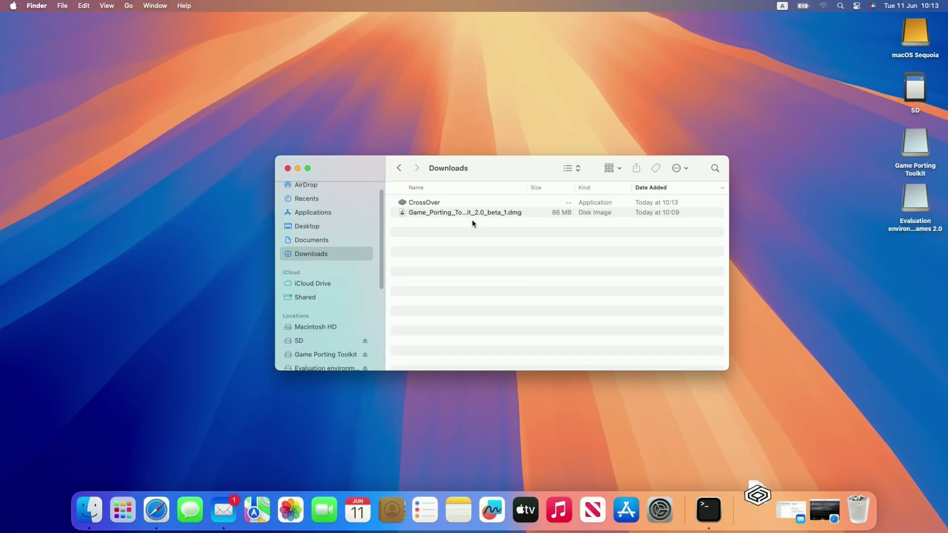
# Step: Move CrossOver into the Applications folder and launch it
pyautogui.click(427, 206)
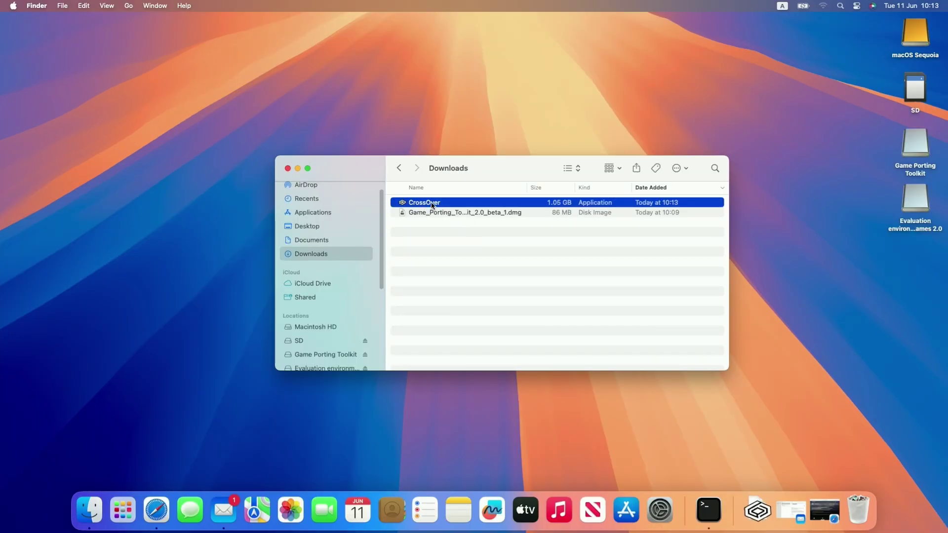
pyautogui.moveTo(432, 206); pyautogui.dragTo(337, 213)
pyautogui.click(338, 213)
pyautogui.click(521, 272)
pyautogui.doubleClick(510, 270)
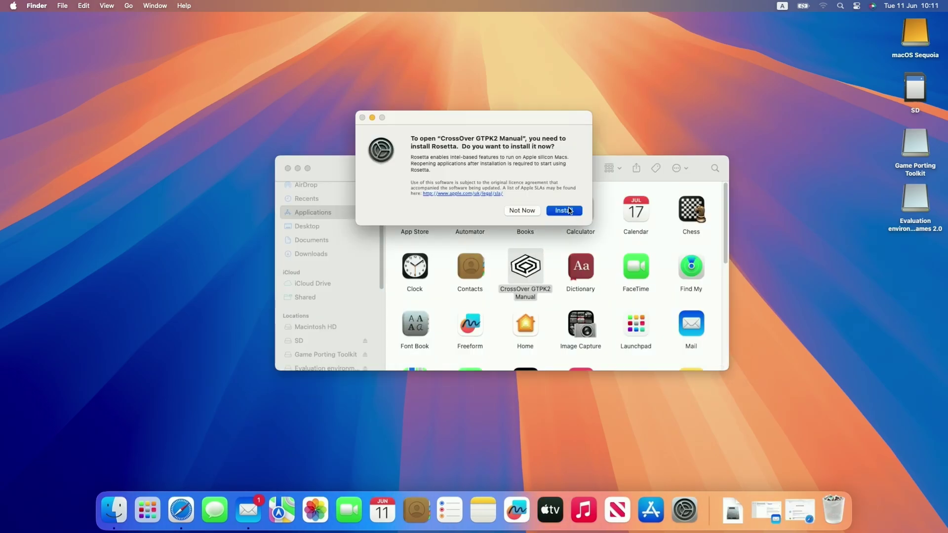
# Step: Install Rosetta and start the 14-day CrossOver trial
pyautogui.click(569, 211)
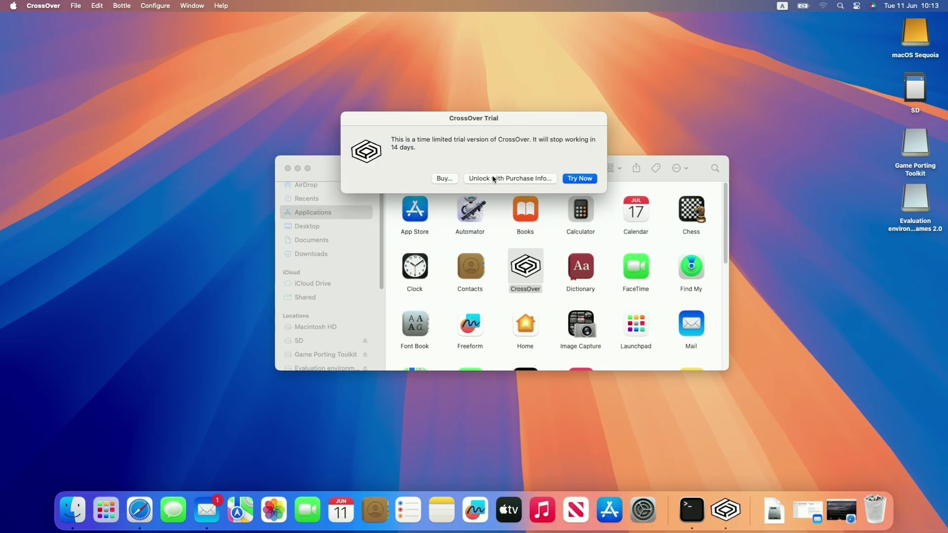
pyautogui.click(493, 179)
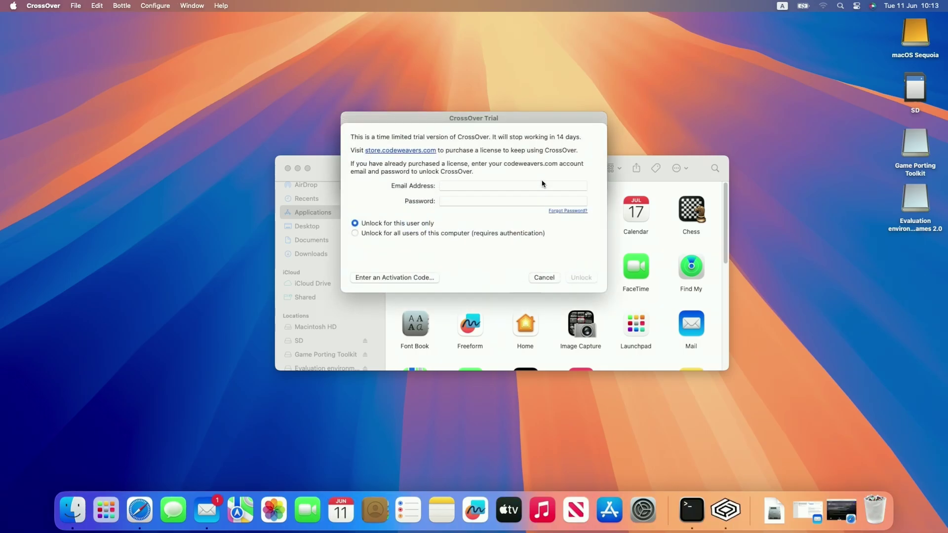
pyautogui.click(543, 280)
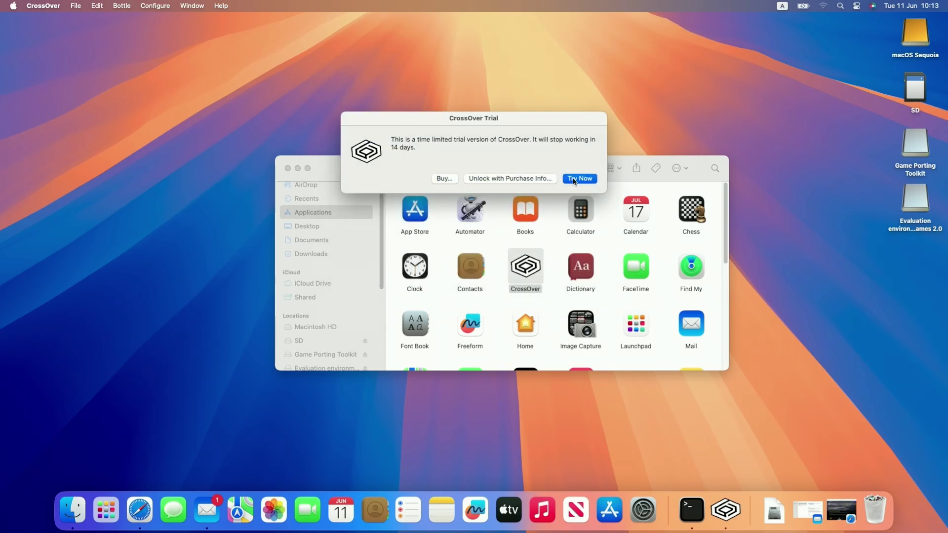
pyautogui.click(567, 181)
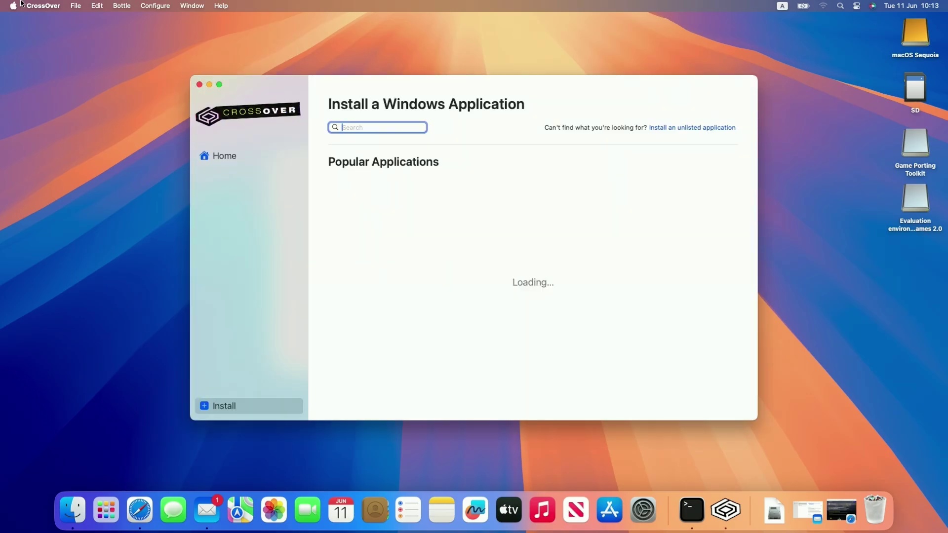
# Step: Quit CrossOver from its application menu
pyautogui.click(42, 6)
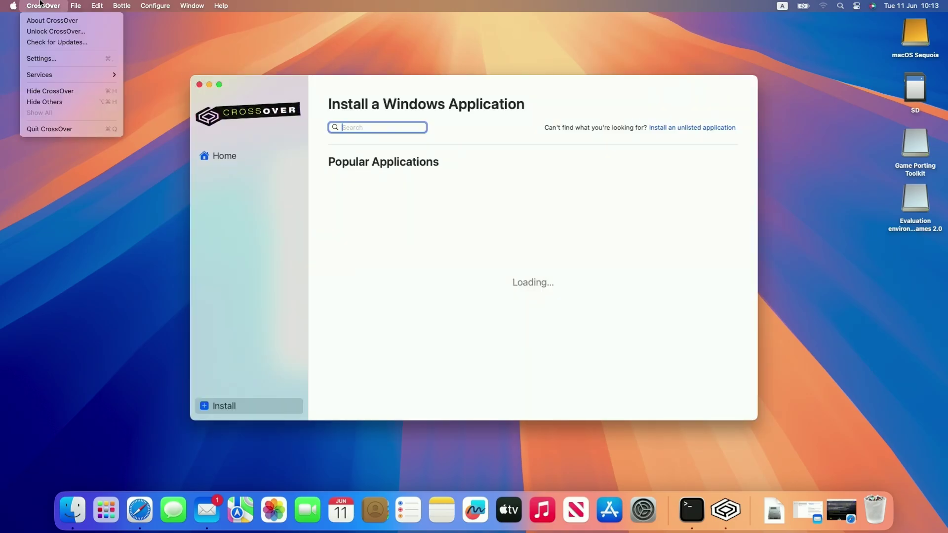
pyautogui.click(85, 130)
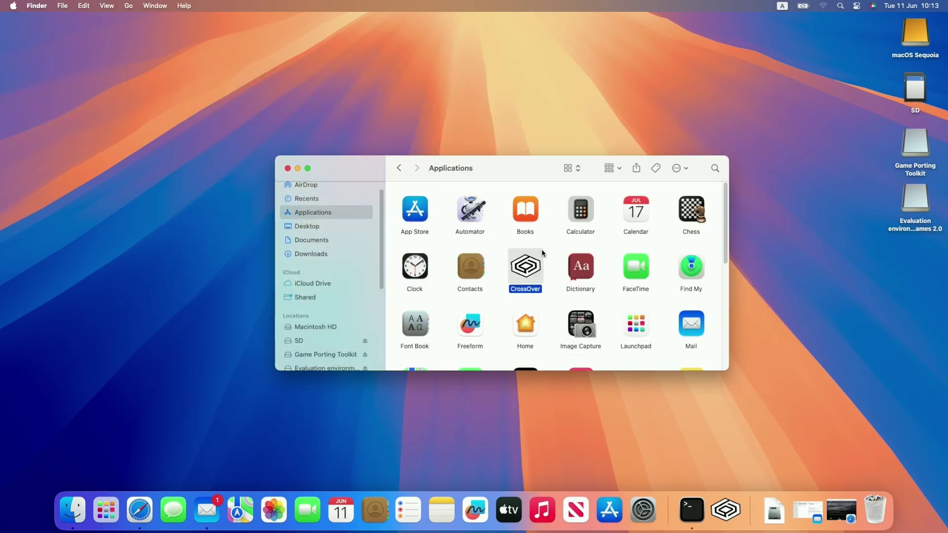
pyautogui.click(526, 271)
pyautogui.click(546, 293)
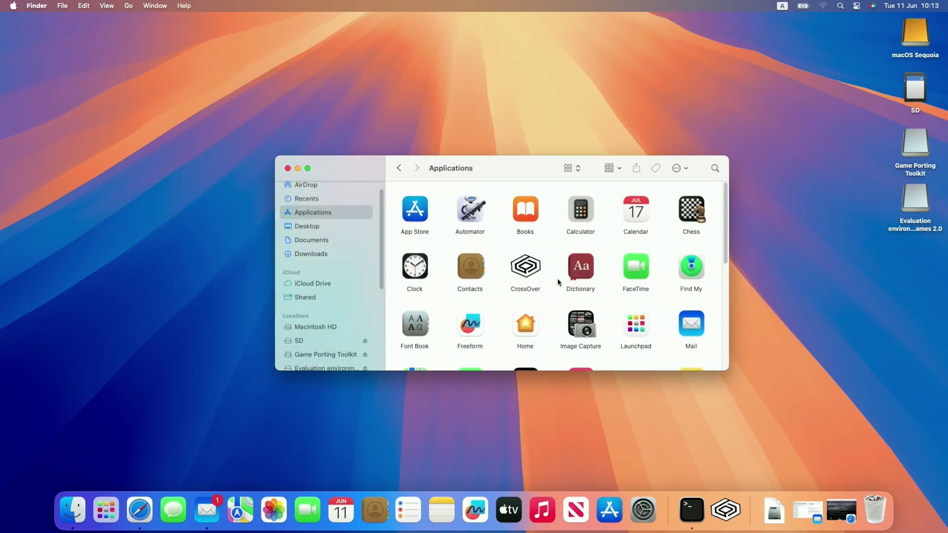
pyautogui.moveTo(554, 257); pyautogui.dragTo(526, 286)
# Step: Open the CXPatcher releases list and locate the V0.5.6 Prerelease
pyautogui.click(540, 300)
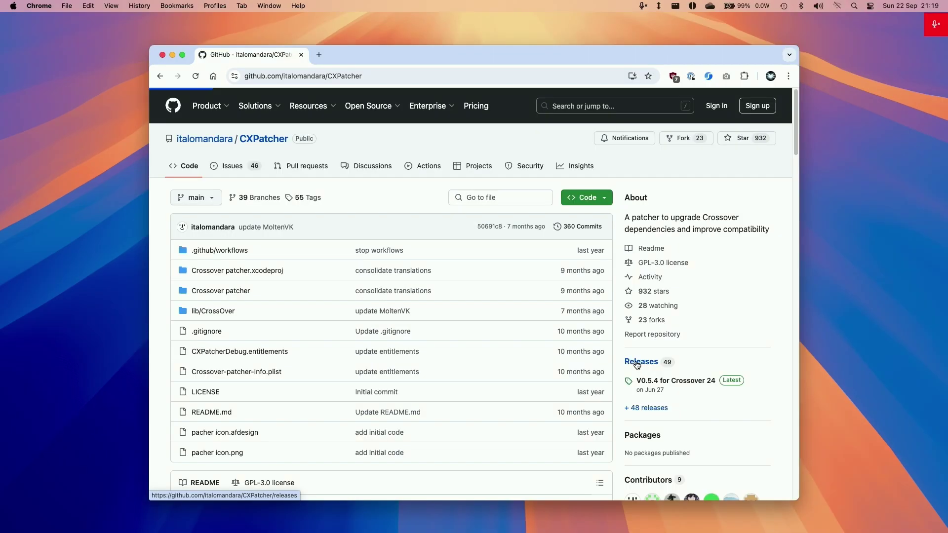
pyautogui.click(637, 360)
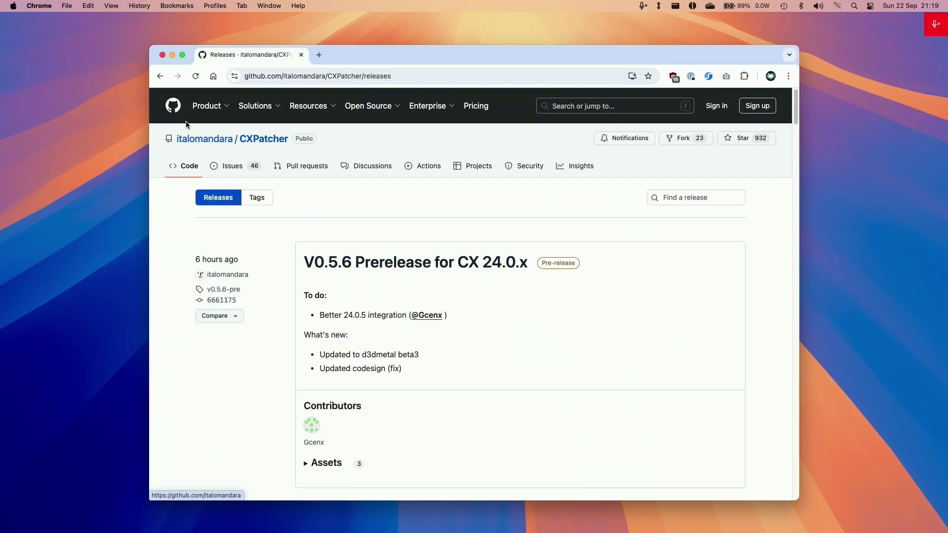
pyautogui.press('super+bracketleft')
pyautogui.click(344, 82)
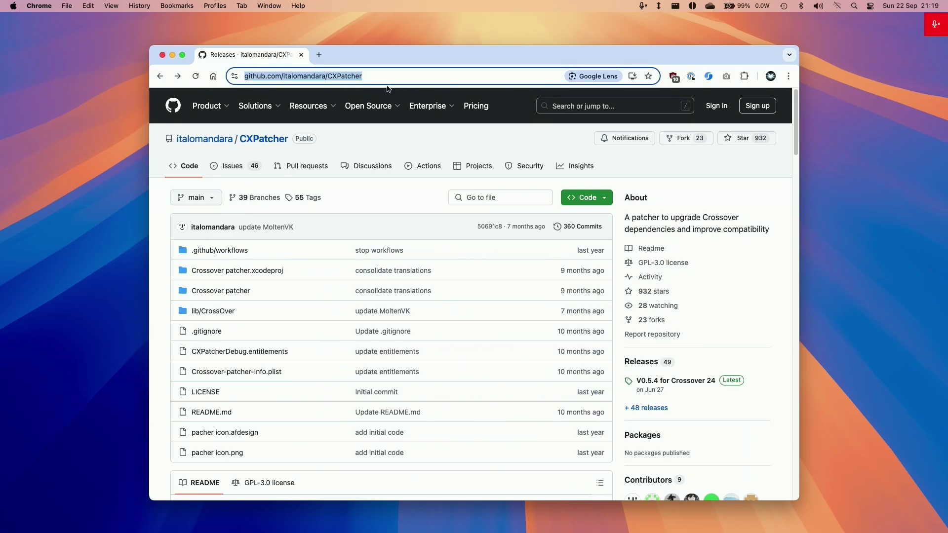
pyautogui.click(632, 364)
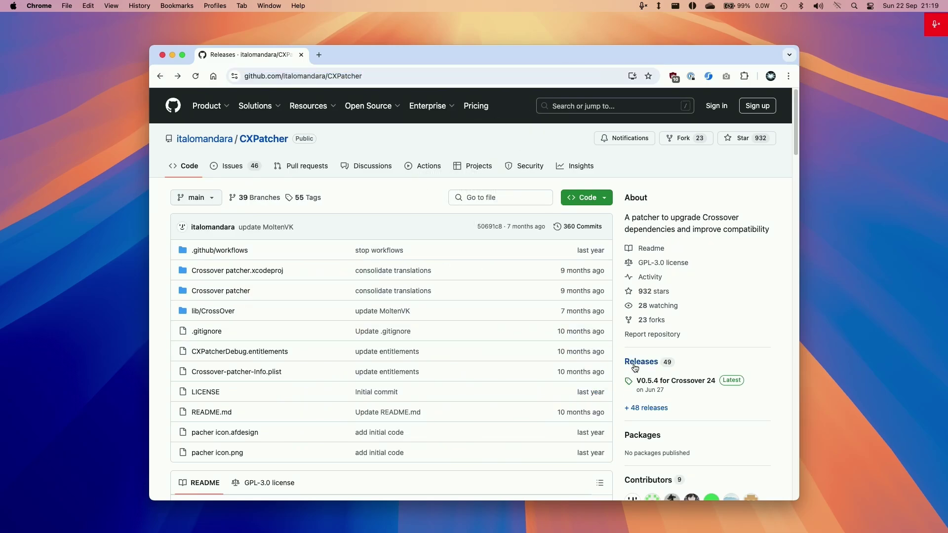
pyautogui.moveTo(304, 262); pyautogui.dragTo(527, 268)
pyautogui.click(527, 268)
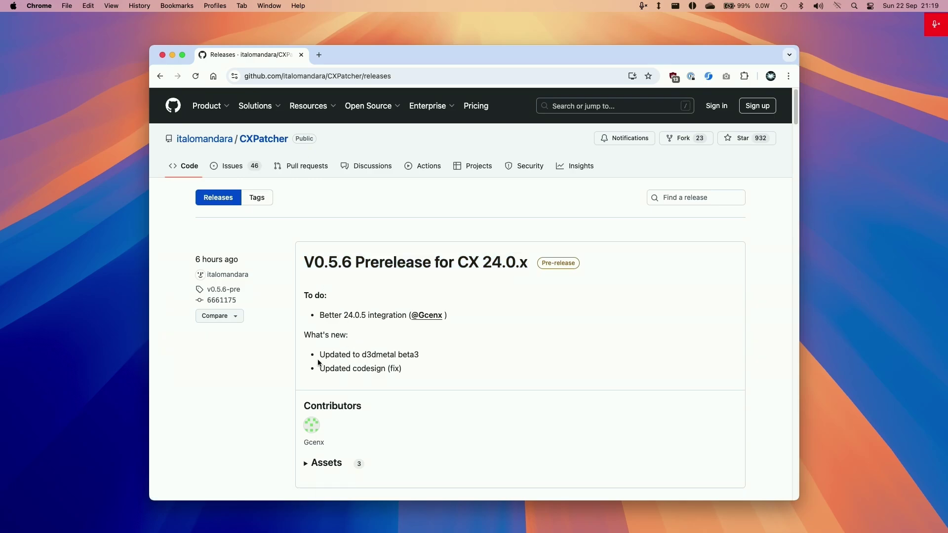
# Step: Download CXPatcher.app.zip from the V0.5.6 Prerelease assets
pyautogui.moveTo(360, 354); pyautogui.dragTo(422, 351)
pyautogui.click(640, 272)
pyautogui.scroll(-3, 460, 295)
pyautogui.click(312, 347)
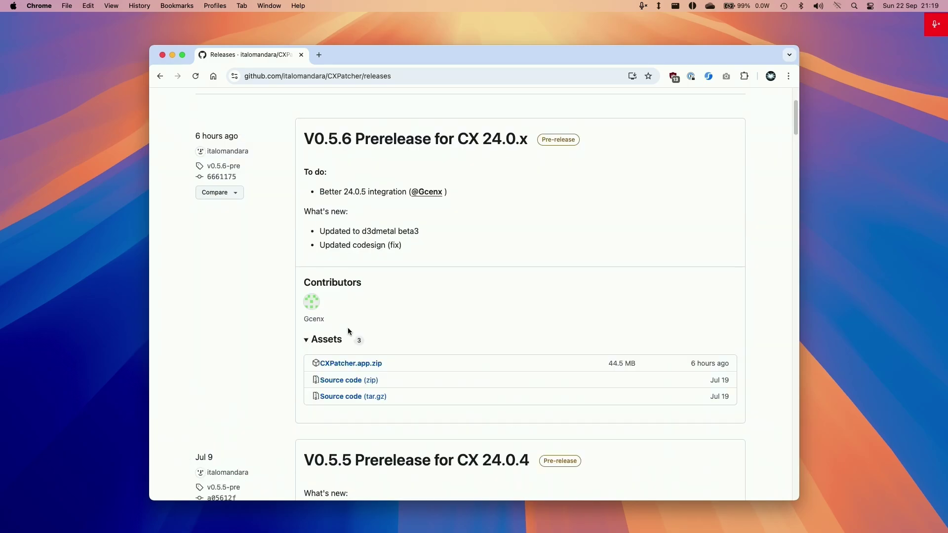
pyautogui.click(341, 368)
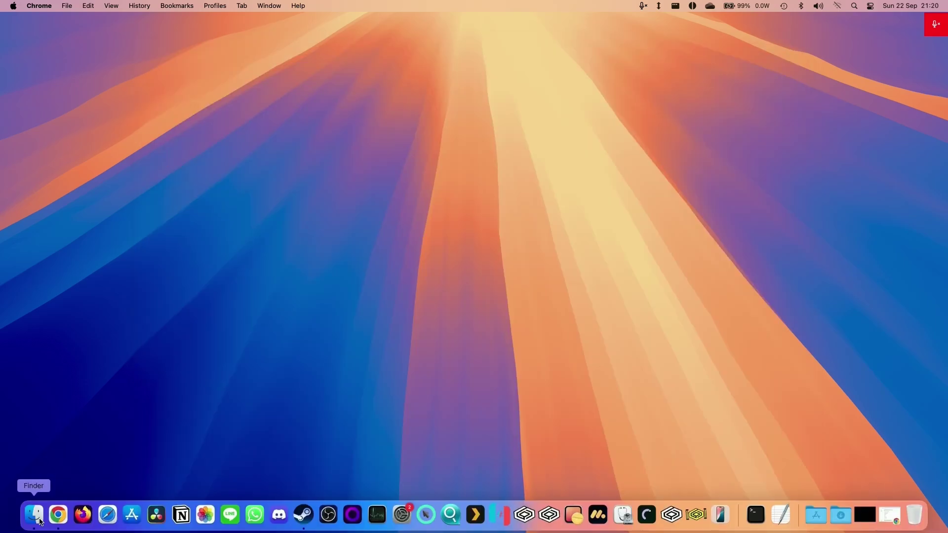
# Step: Unzip CXPatcher.app.zip in Downloads and move CXPatcher into Applications
pyautogui.click(34, 515)
pyautogui.click(291, 184)
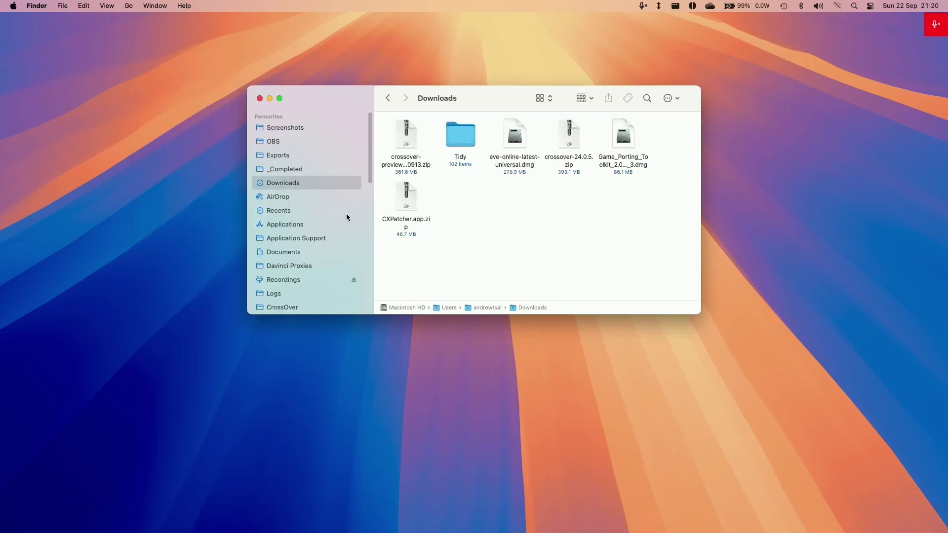
pyautogui.click(406, 206)
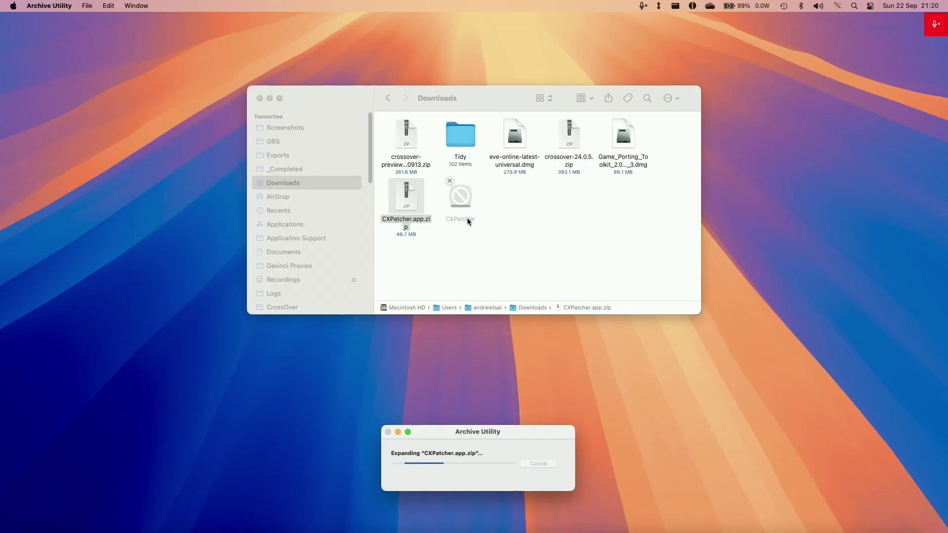
pyautogui.moveTo(468, 204); pyautogui.dragTo(336, 227)
pyautogui.click(604, 131)
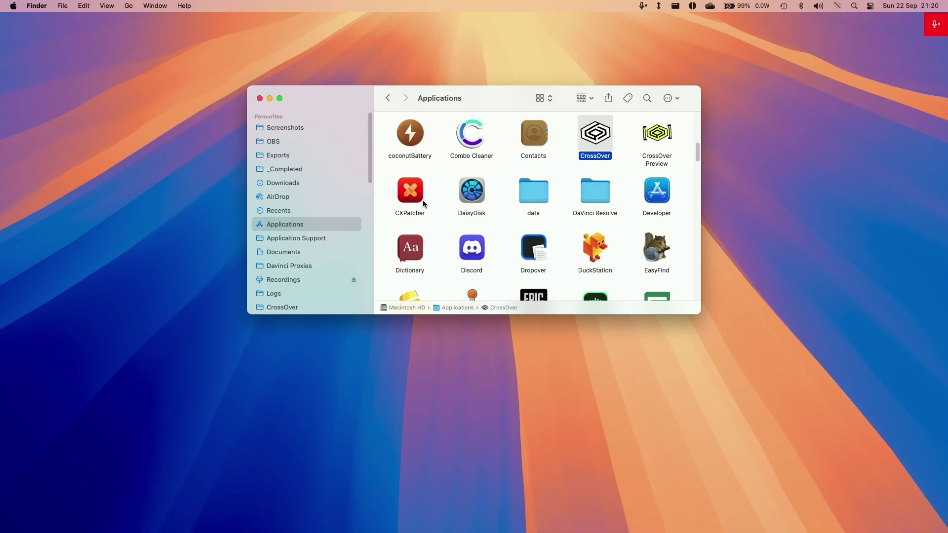
# Step: Try launching CXPatcher, dismiss the unverified-app warning, and retry via Open
pyautogui.doubleClick(408, 198)
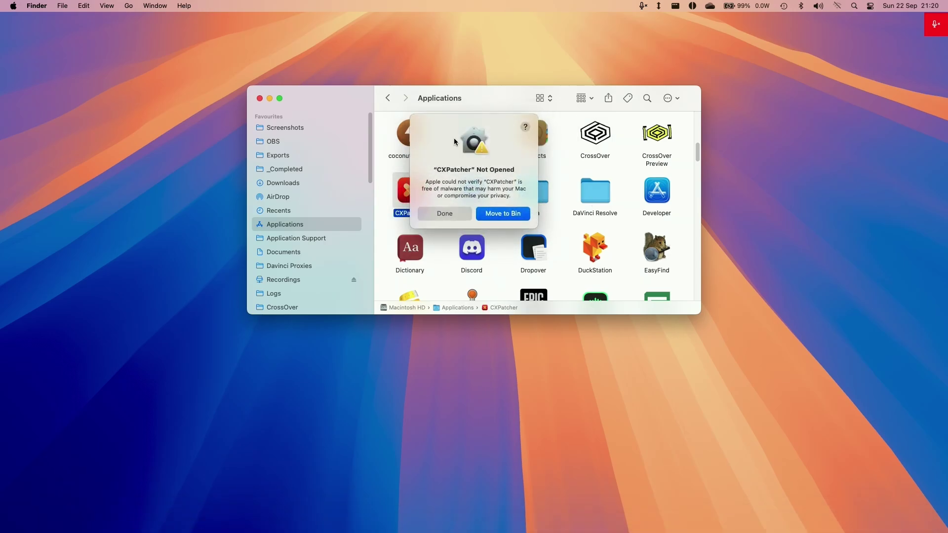
pyautogui.click(444, 211)
pyautogui.rightClick(412, 199)
pyautogui.click(424, 197)
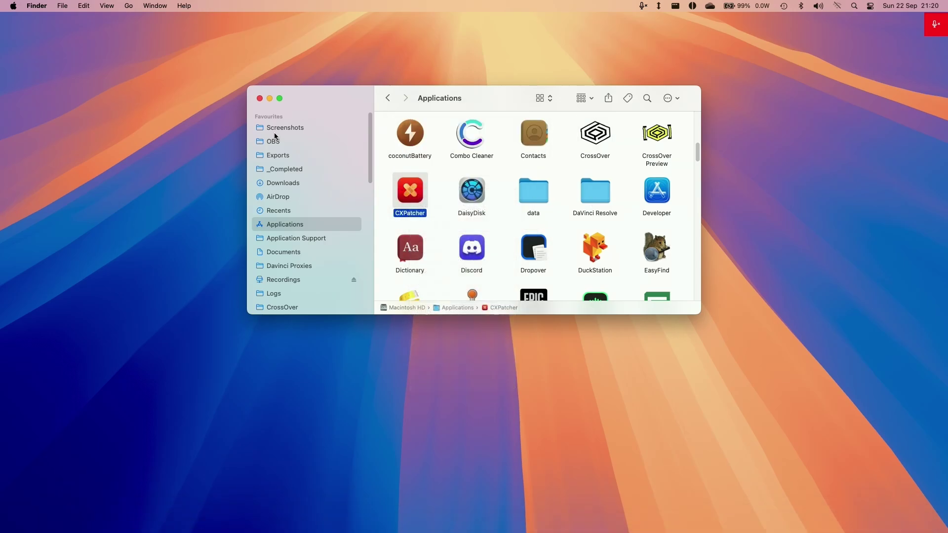
# Step: Go to the Privacy & Security pane of System Settings
pyautogui.click(11, 6)
pyautogui.click(15, 38)
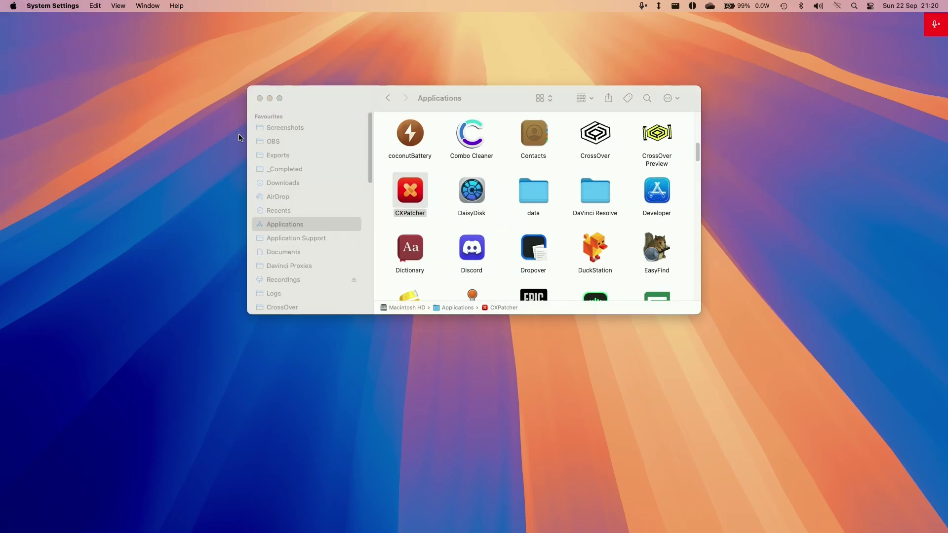
pyautogui.scroll(-5, 644, 415)
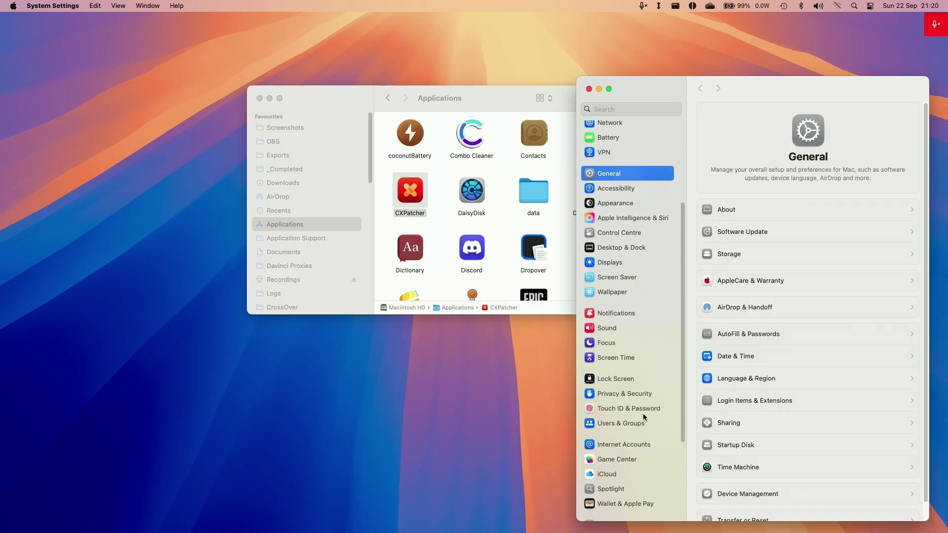
pyautogui.click(647, 398)
pyautogui.scroll(-15, 905, 354)
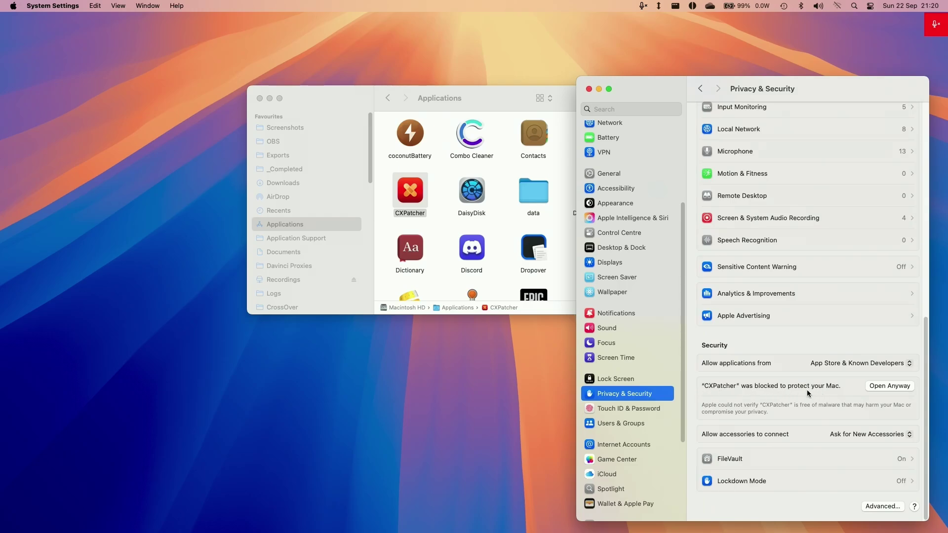
# Step: Approve CXPatcher with Open Anyway and authenticate with the administrator password
pyautogui.click(883, 391)
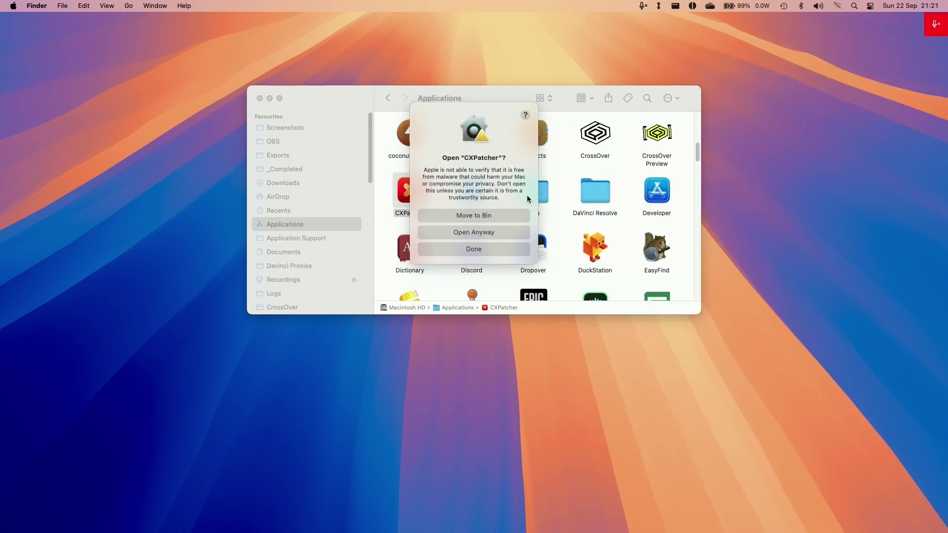
pyautogui.click(484, 233)
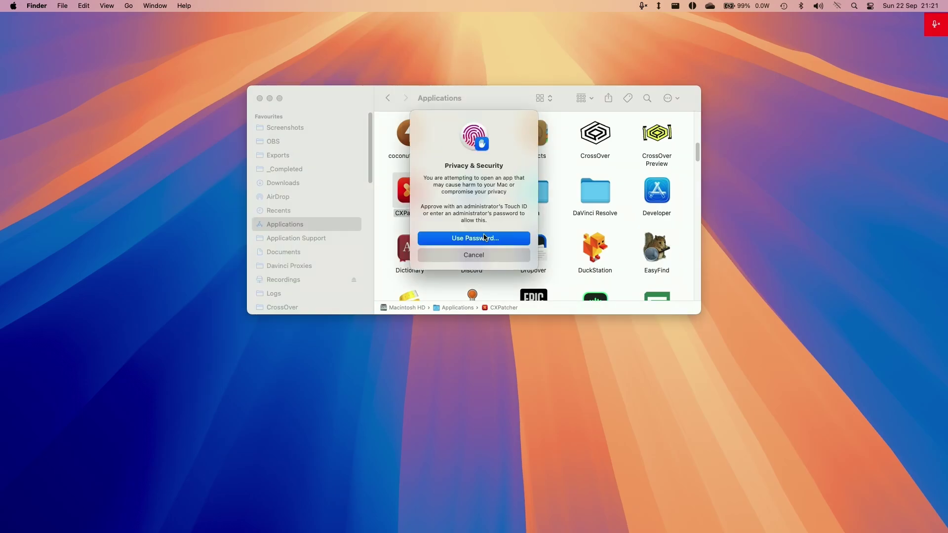
pyautogui.click(490, 239)
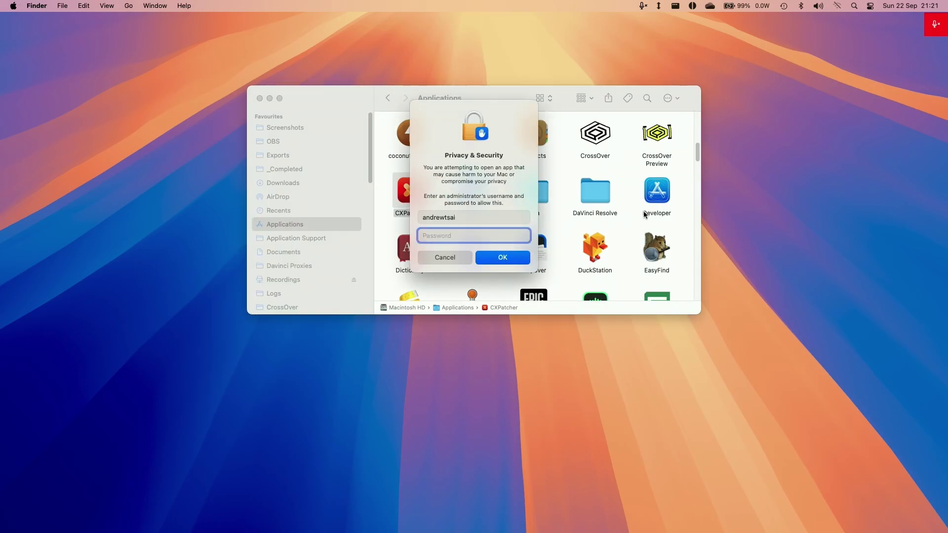
pyautogui.write('••')
pyautogui.press('Return')
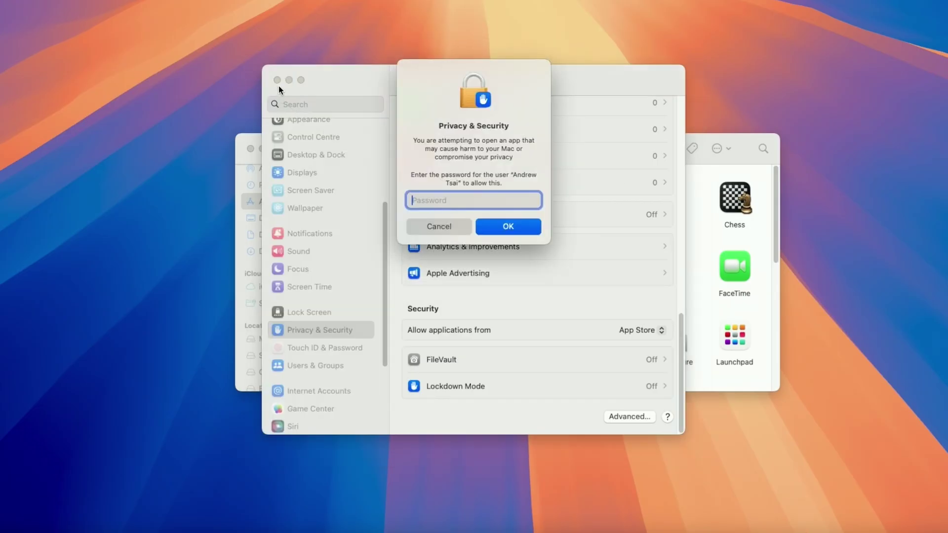
pyautogui.click(277, 80)
pyautogui.click(515, 227)
pyautogui.write('•••••••••')
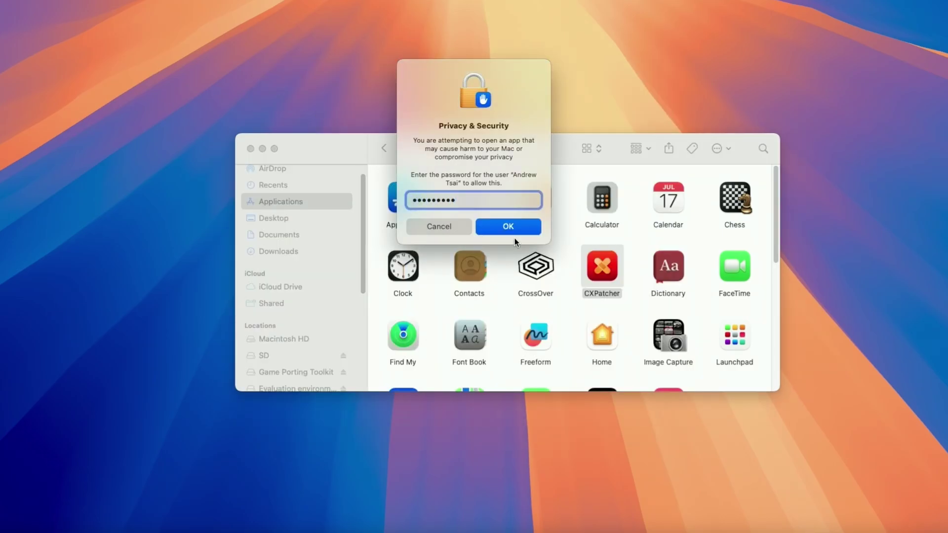
pyautogui.click(514, 232)
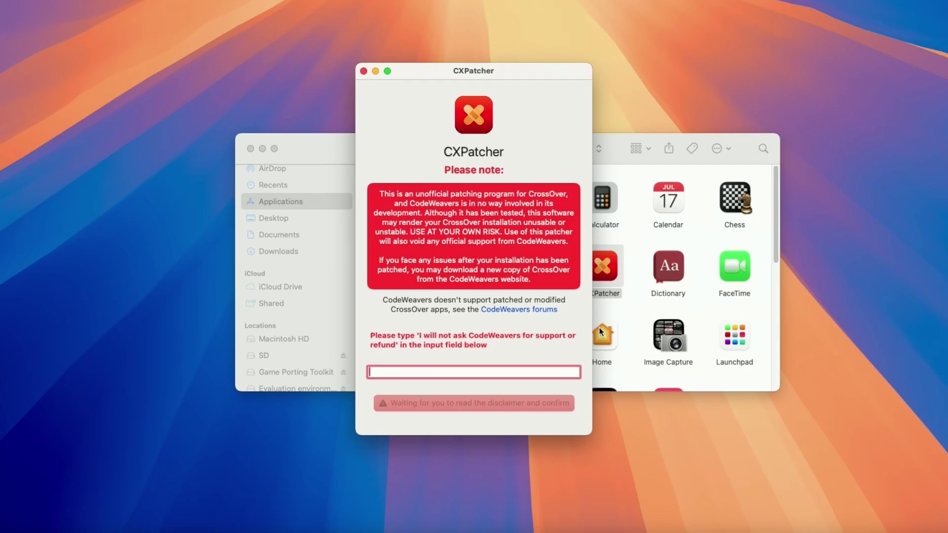
# Step: Type the pledge 'I will not ask CodeWeavers for support or refund' into the disclaimer field
pyautogui.write('I will not ask CodeWeavers for support or refund')
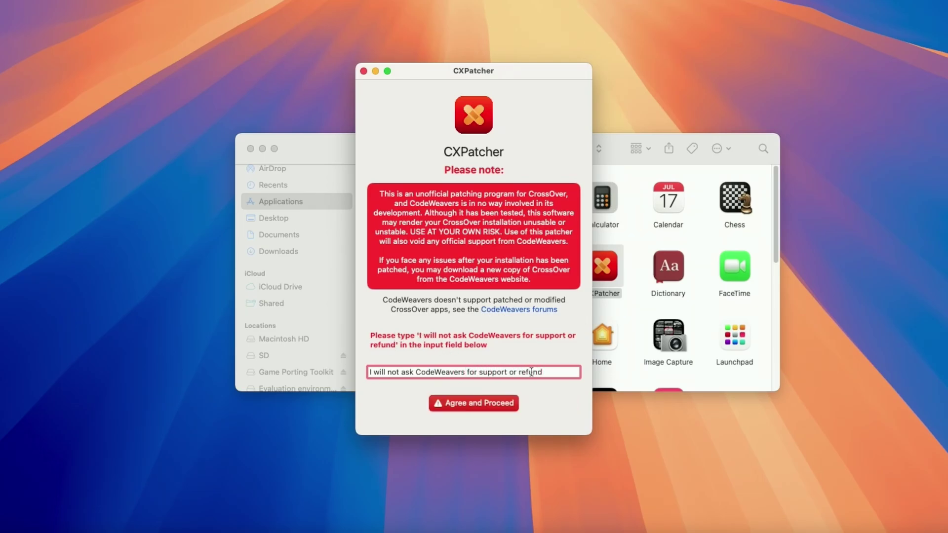
pyautogui.moveTo(560, 371); pyautogui.dragTo(401, 360)
pyautogui.click(410, 374)
# Step: Accept the CXPatcher disclaimer and select CrossOver in the Applications folder
pyautogui.click(476, 405)
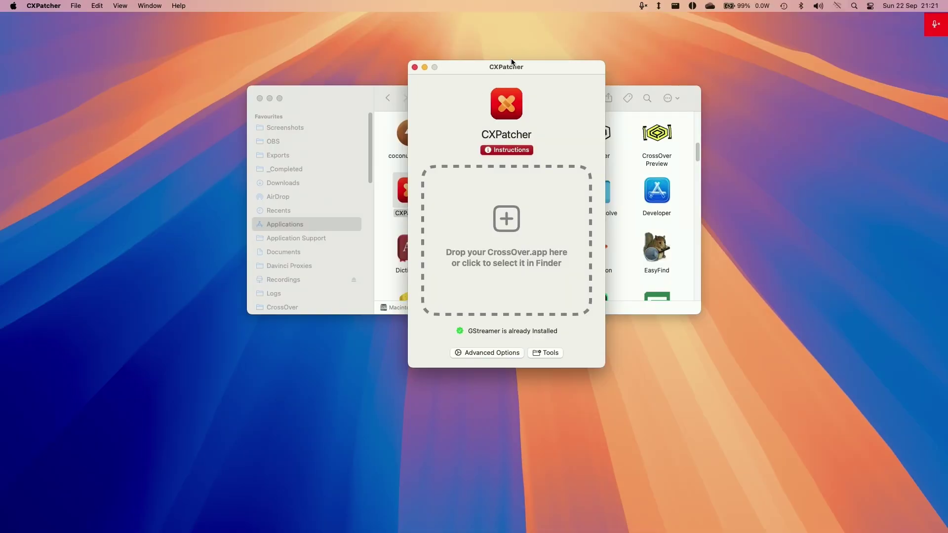
pyautogui.click(625, 73)
pyautogui.click(529, 70)
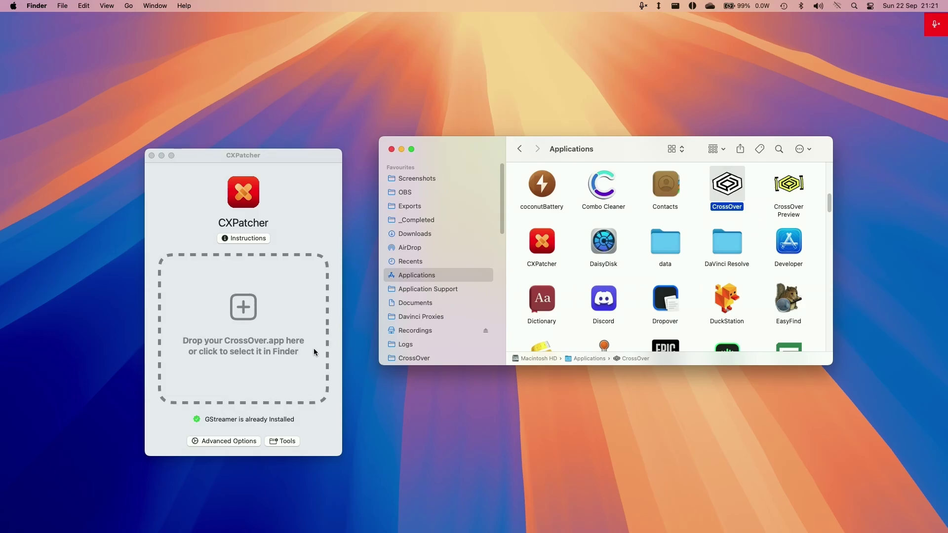
pyautogui.moveTo(285, 159); pyautogui.dragTo(288, 120)
# Step: Enable Always Advertises AVX, then patch CrossOver.app by dropping it onto CXPatcher
pyautogui.click(228, 403)
pyautogui.moveTo(687, 154); pyautogui.dragTo(393, 176)
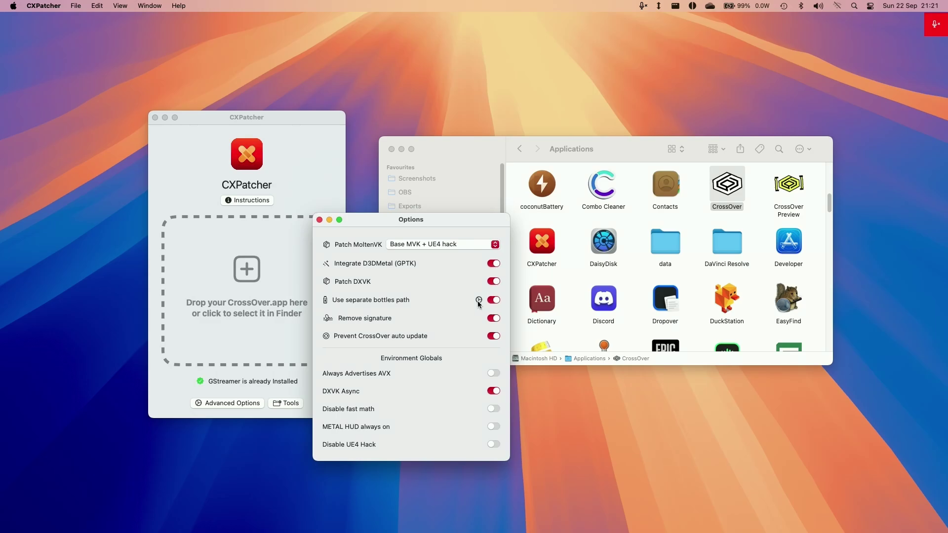
pyautogui.click(493, 373)
pyautogui.press('super+w')
pyautogui.moveTo(726, 186); pyautogui.dragTo(283, 287)
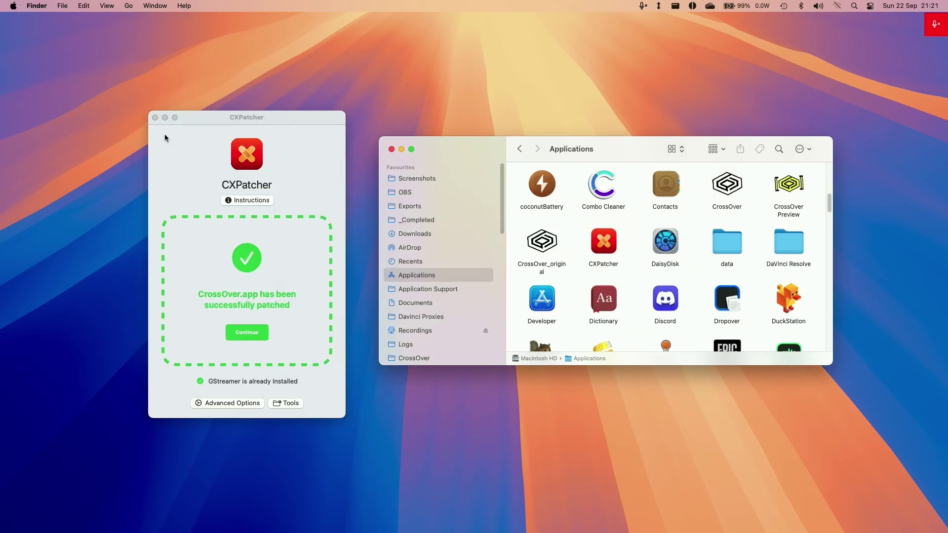
# Step: Launch the patched CrossOver and install Steam, accepting its licence agreement
pyautogui.click(155, 118)
pyautogui.doubleClick(612, 190)
pyautogui.write('steam')
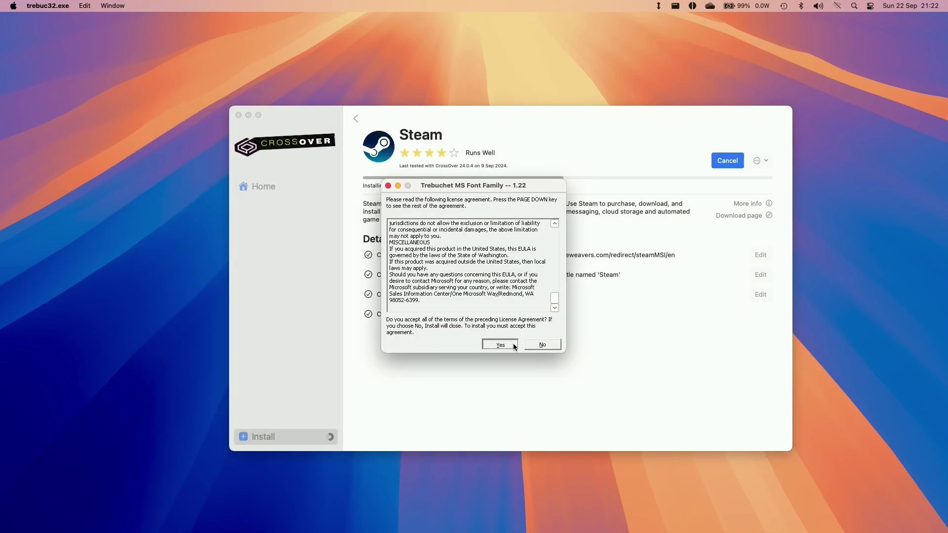
pyautogui.click(513, 345)
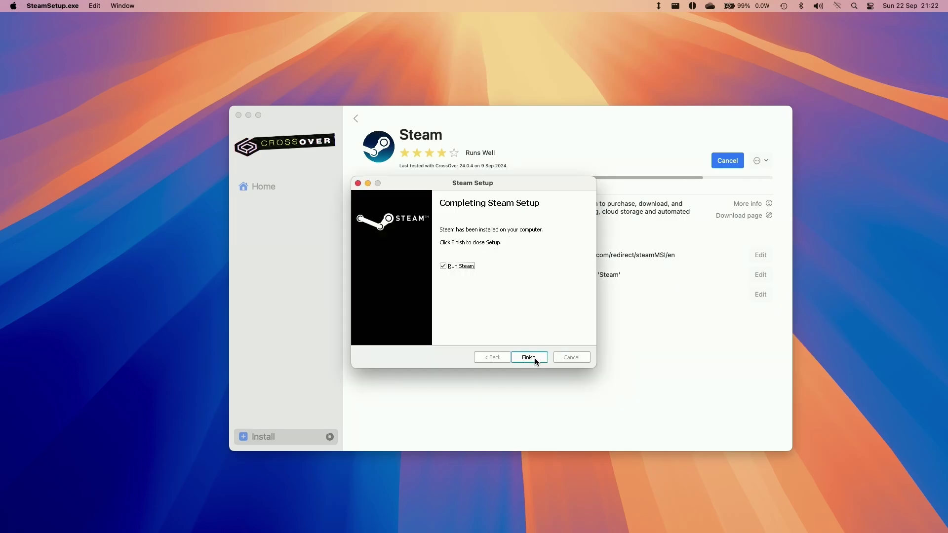
pyautogui.click(537, 364)
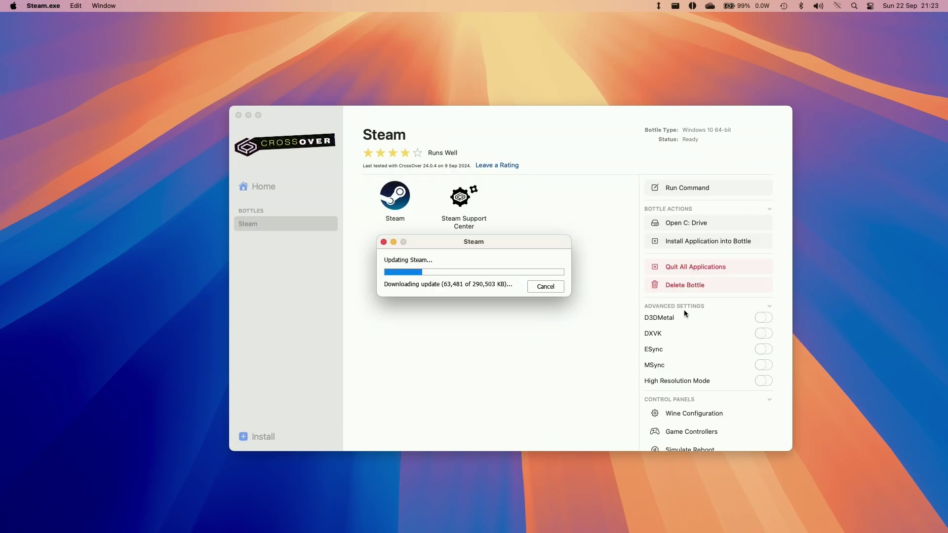
# Step: Grant CrossOver's permissions, enable MSync on the Steam bottle, and launch Steam
pyautogui.click(739, 320)
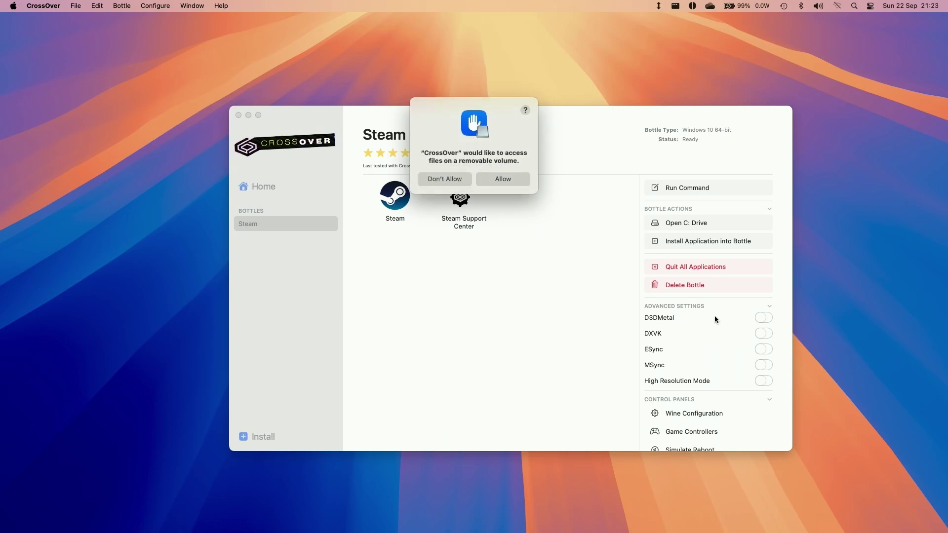
pyautogui.click(508, 180)
pyautogui.click(502, 198)
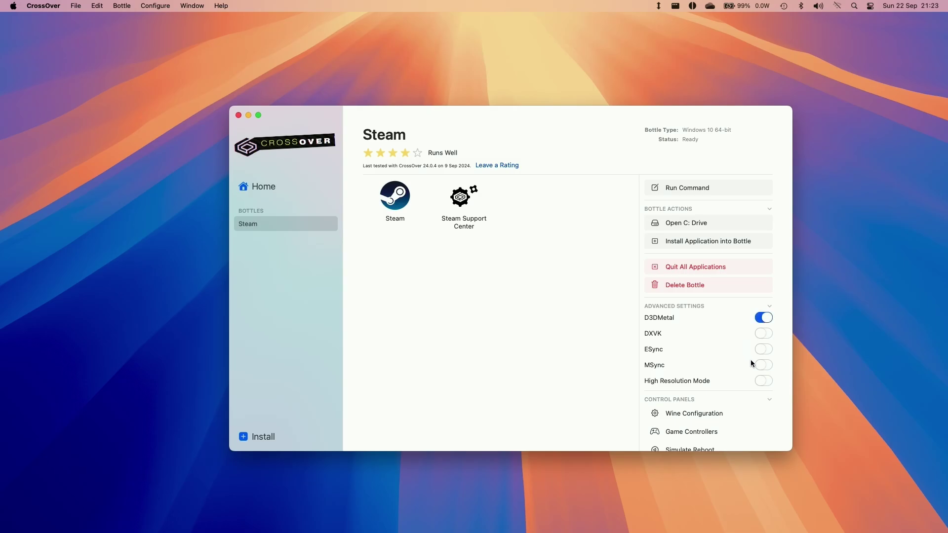
pyautogui.click(764, 365)
pyautogui.click(512, 330)
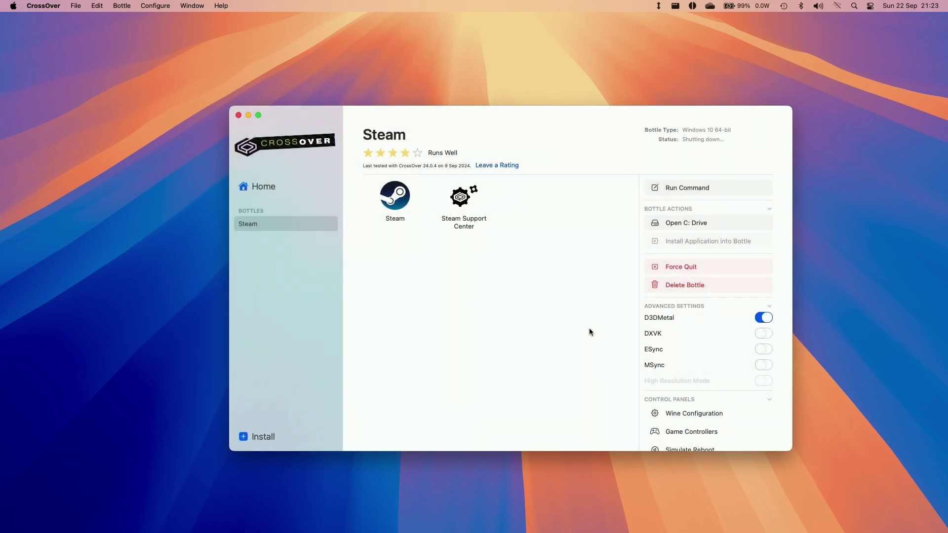
pyautogui.doubleClick(411, 217)
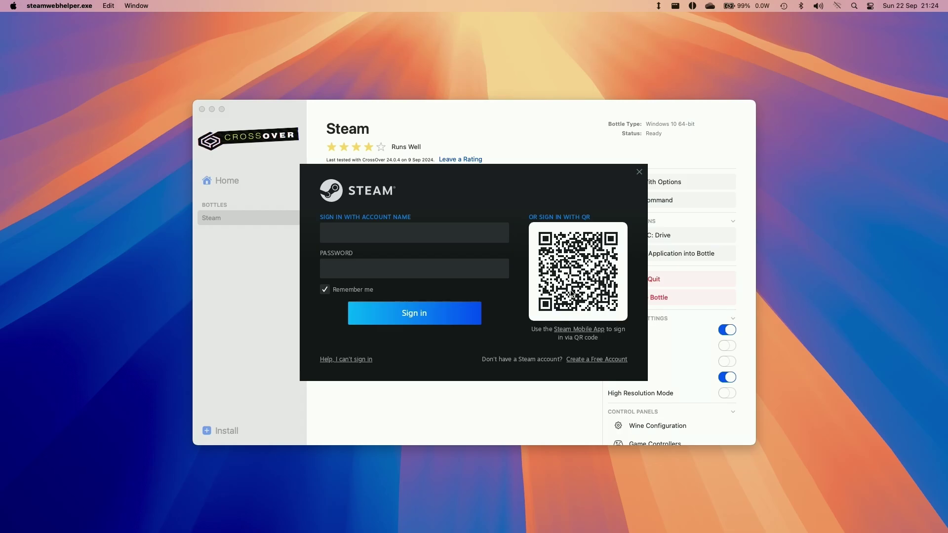
# Step: Switch Steam from the store view to the game Library
pyautogui.moveTo(252, 105)
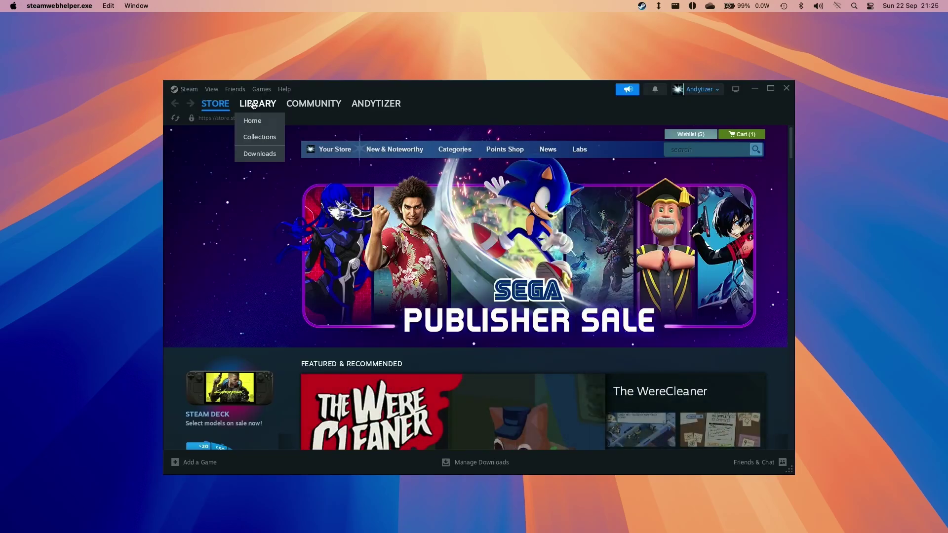
pyautogui.click(252, 105)
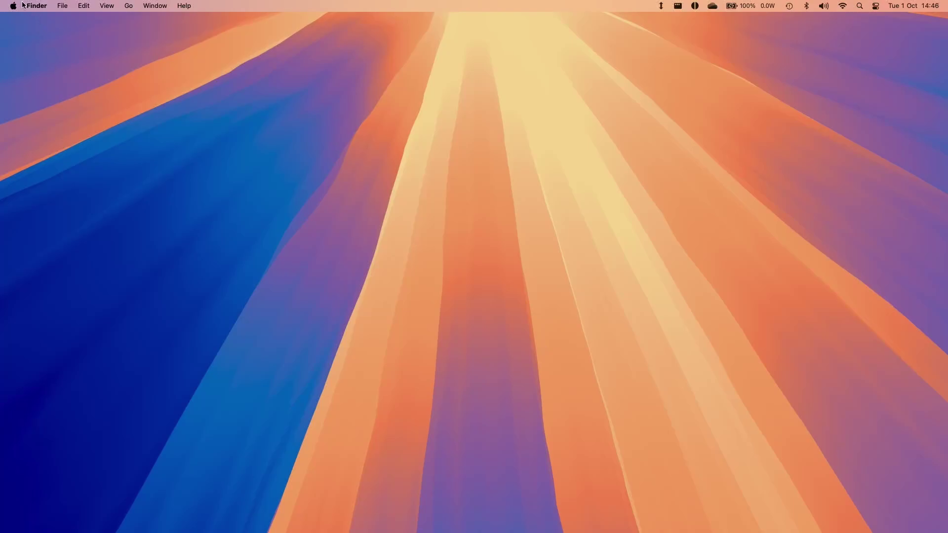
# Step: Connect the Xbox Wireless Controller from Nearby Devices in the Bluetooth settings
pyautogui.click(15, 6)
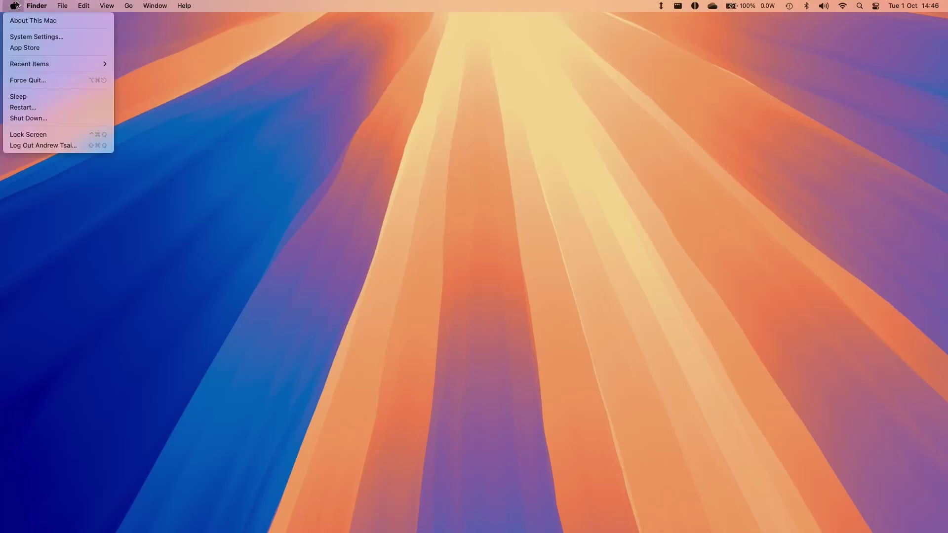
pyautogui.click(18, 37)
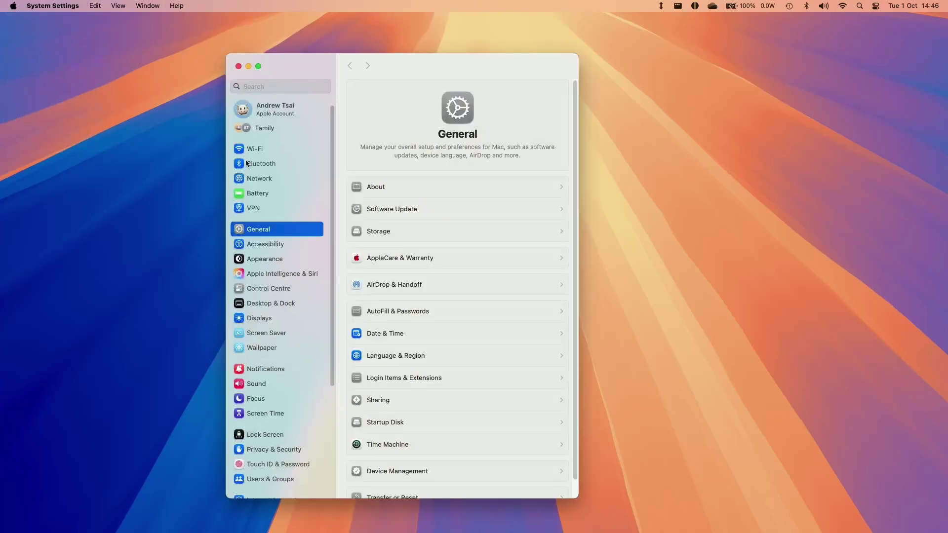
pyautogui.click(270, 164)
pyautogui.scroll(-3, 467, 426)
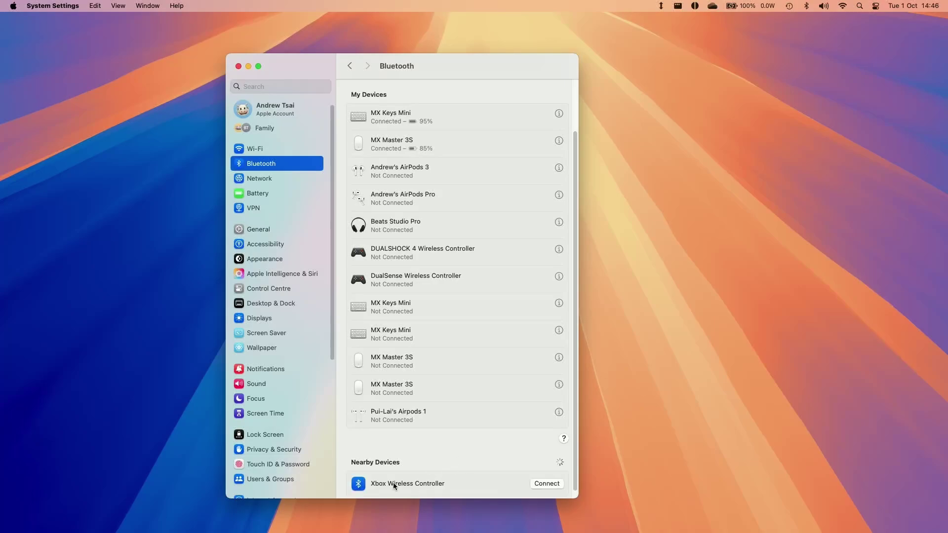
pyautogui.scroll(-1, 401, 483)
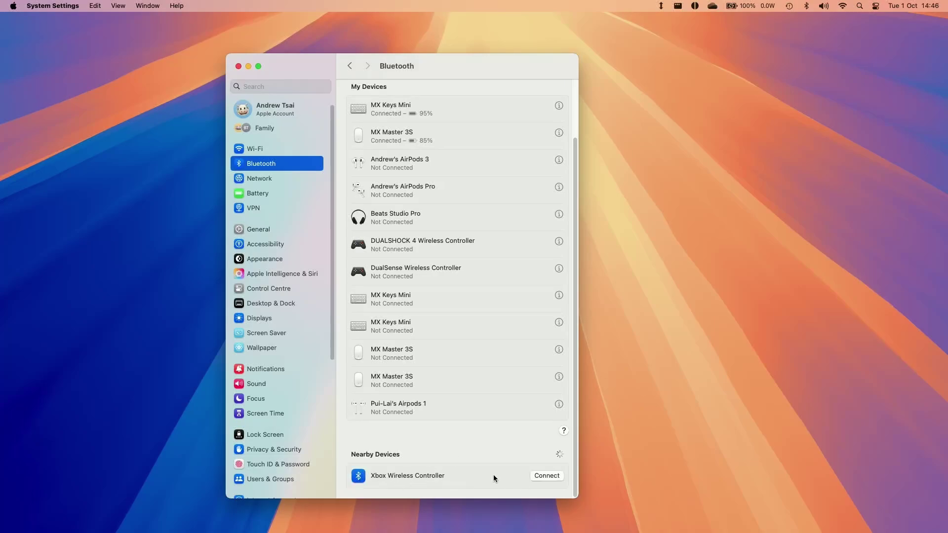
pyautogui.click(547, 477)
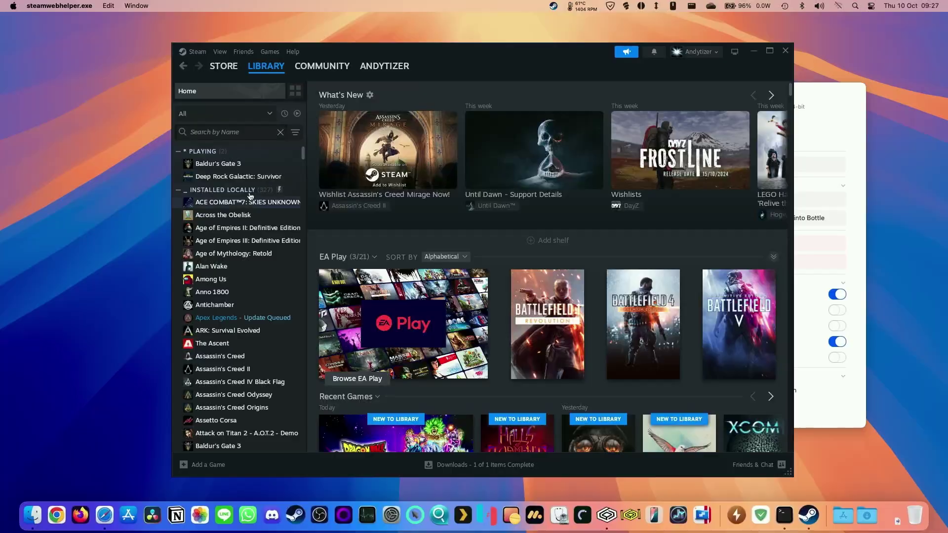
# Step: Search the Steam library for 'dra' and open the DRAGON BALL: Sparking! ZERO page
pyautogui.click(246, 133)
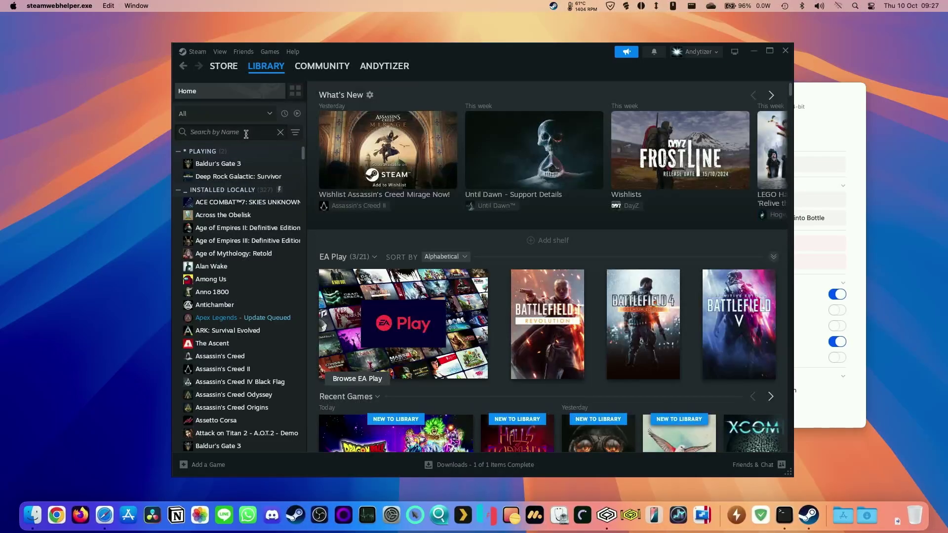
pyautogui.write('dra')
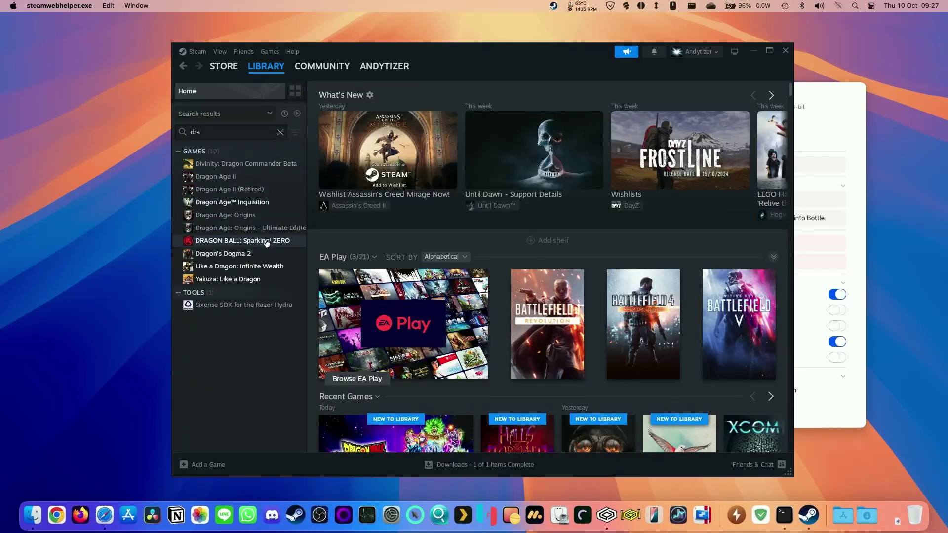
pyautogui.click(242, 241)
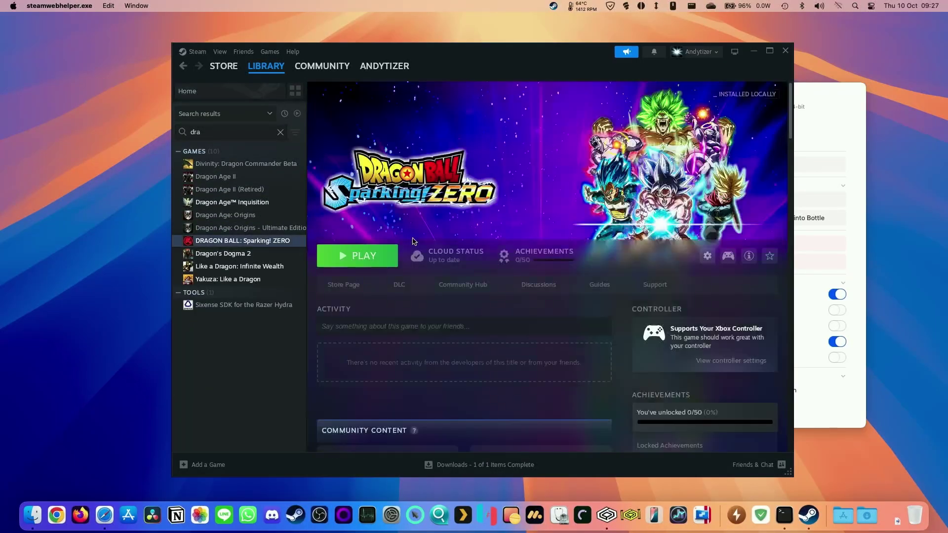
# Step: Launch the game, accepting its EULA and dismissing the controller recommendation notice
pyautogui.click(375, 257)
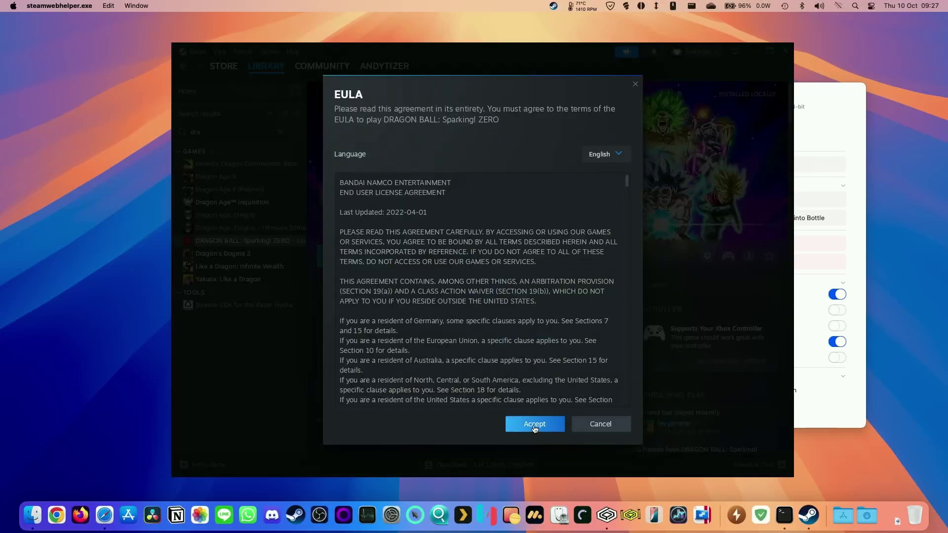
pyautogui.click(533, 425)
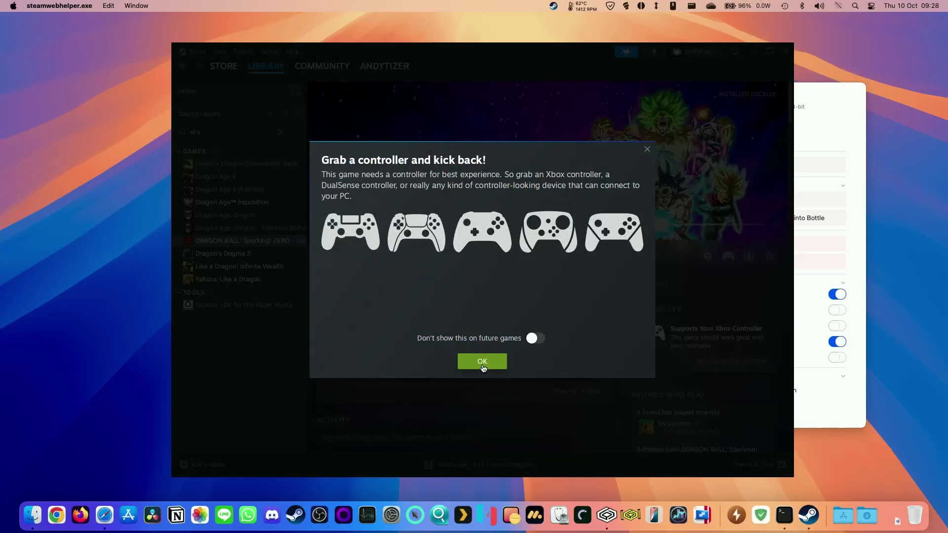
pyautogui.click(482, 361)
pyautogui.moveTo(477, 350)
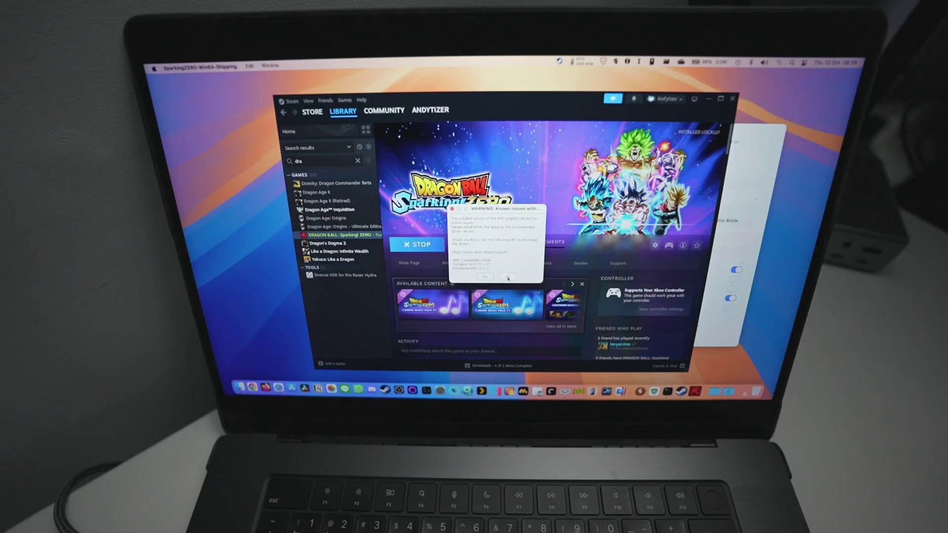
# Step: Dismiss the driver warning, acknowledge the Pre-order Pack and Summon Shenron notices, and accept the privacy policy
pyautogui.click(508, 278)
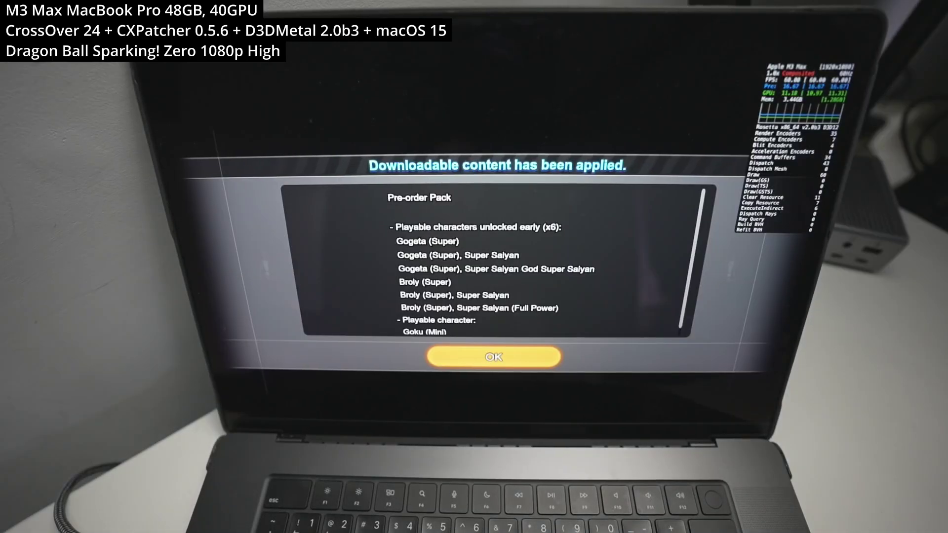
pyautogui.press('Return')
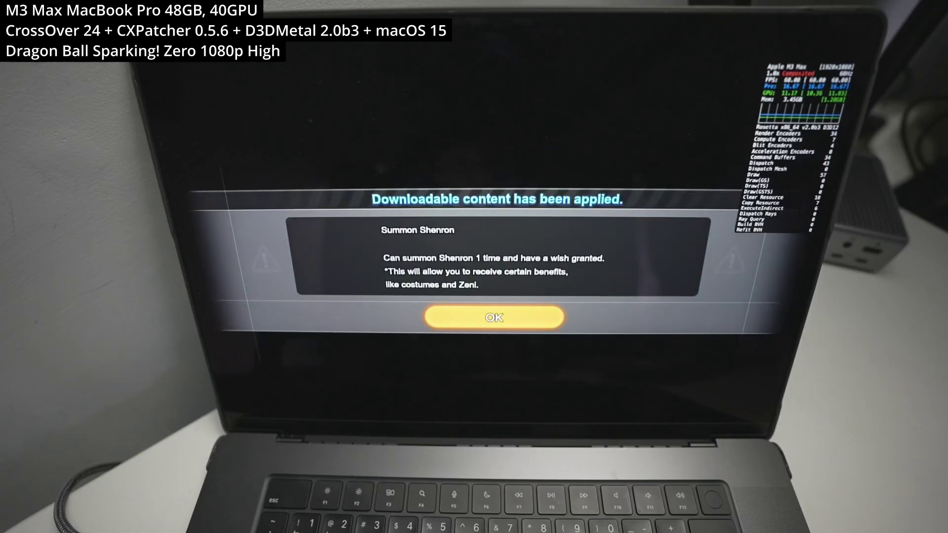
pyautogui.press('Return')
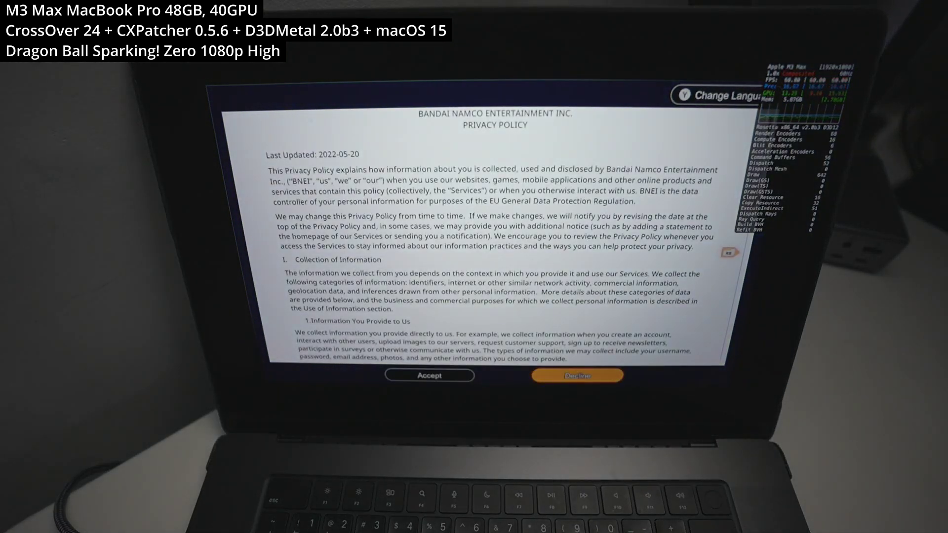
pyautogui.press('Return')
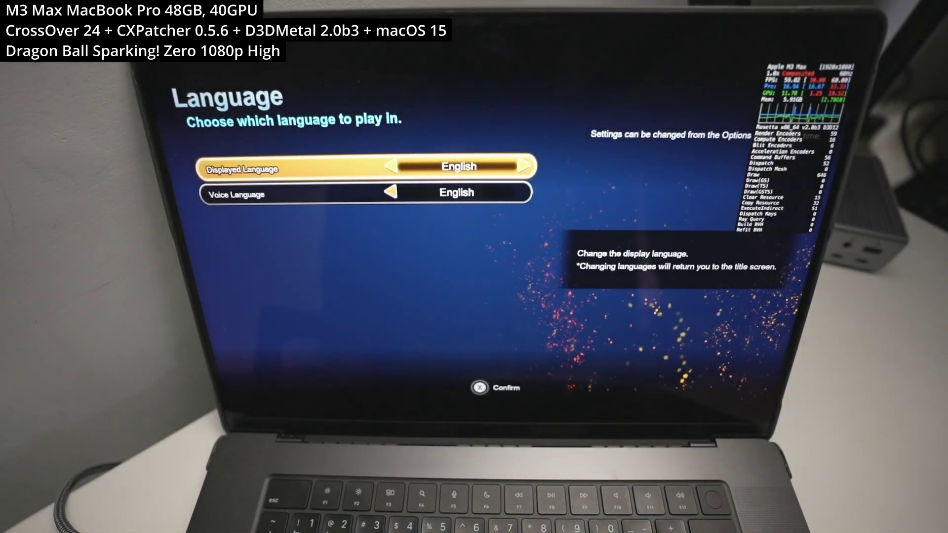
# Step: Confirm English as the display language and step through the resolution and windowed-mode graphics options
pyautogui.press('Down')
pyautogui.press('Up')
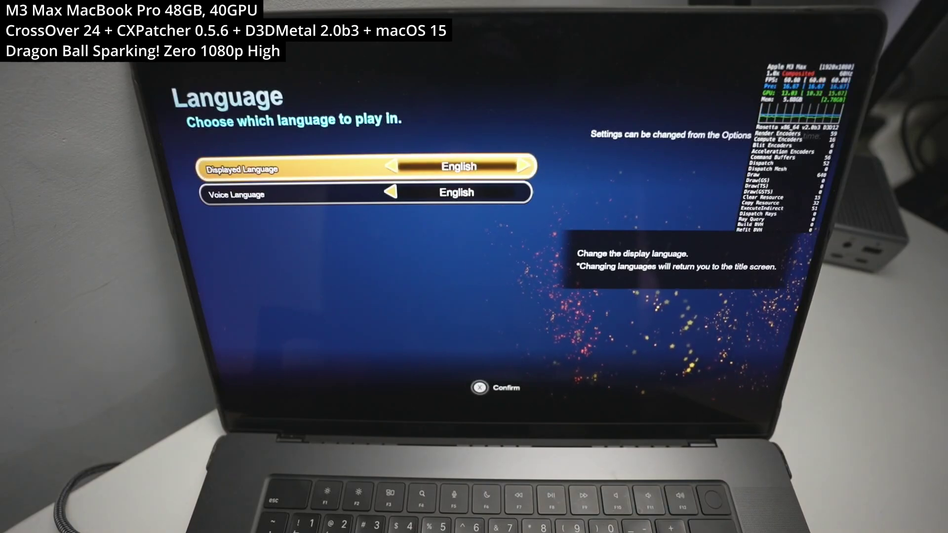
pyautogui.press('Return')
pyautogui.press('Down')
pyautogui.press('Down')
pyautogui.press('Down')
pyautogui.press('Down')
pyautogui.press('Down')
pyautogui.press('Down')
pyautogui.press('Down')
pyautogui.press('Down')
pyautogui.press('Down')
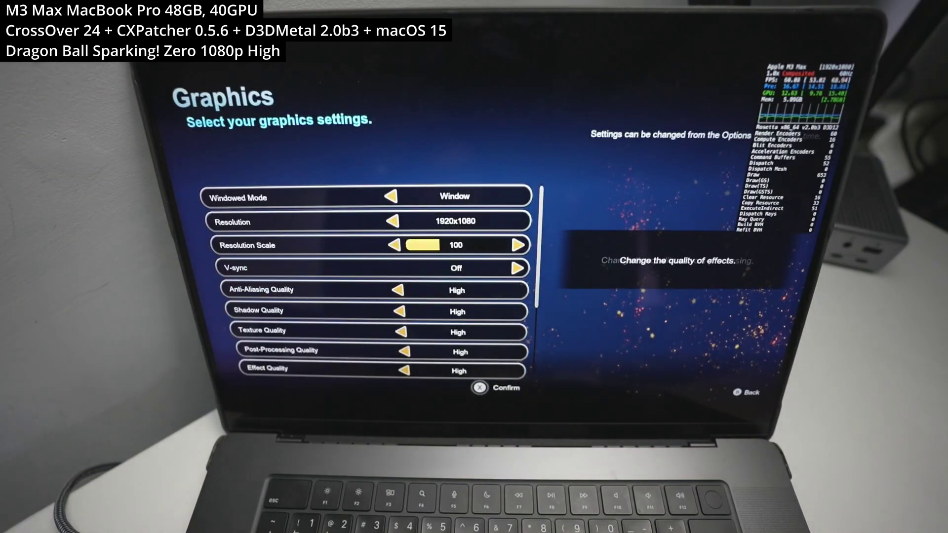
pyautogui.press('Down')
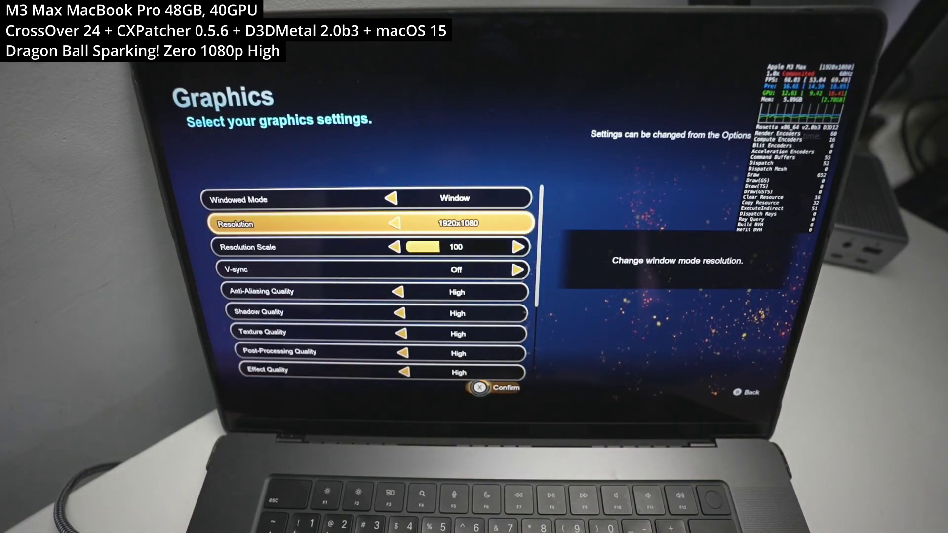
pyautogui.press('Up')
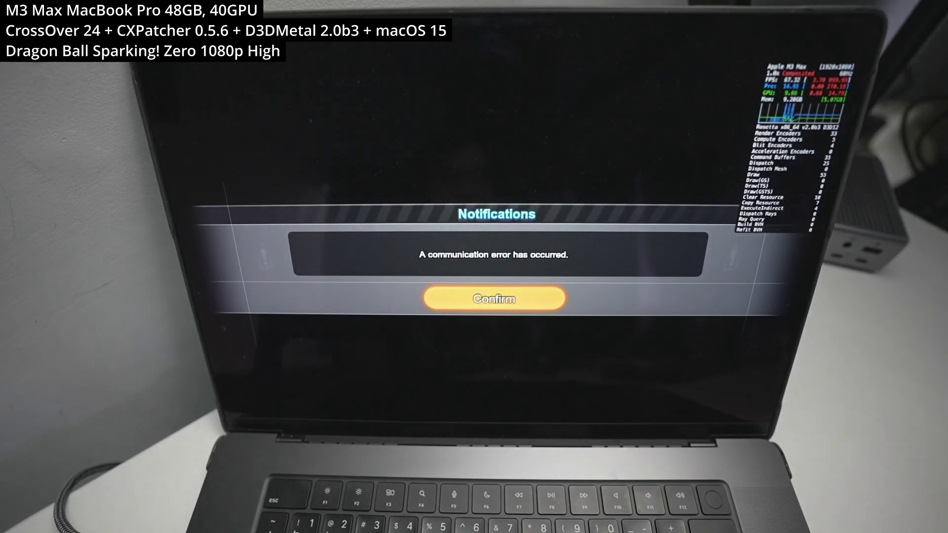
# Step: Confirm the communication error notice to dismiss it
pyautogui.press('Return')
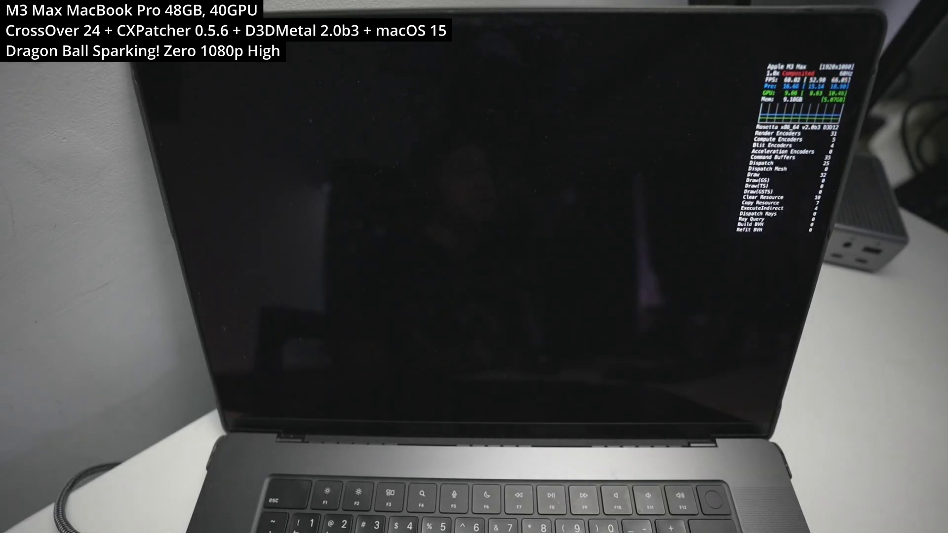